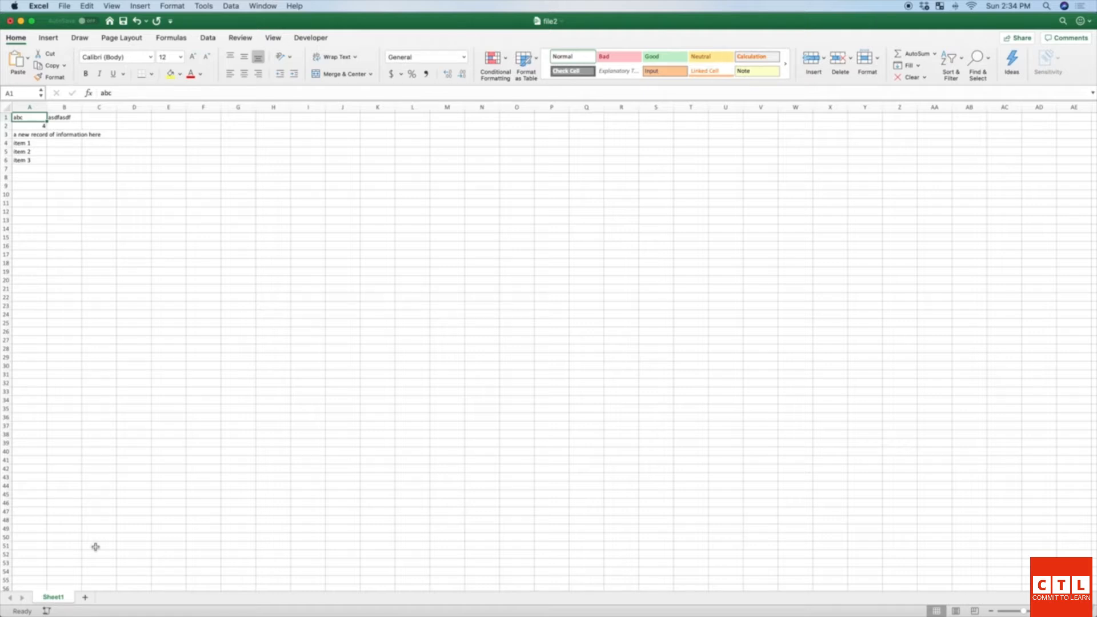
Step: Add a blank Sheet2 and delete Sheet1, confirming the deletion
{"action": "left_click", "coordinate": [86, 599]}
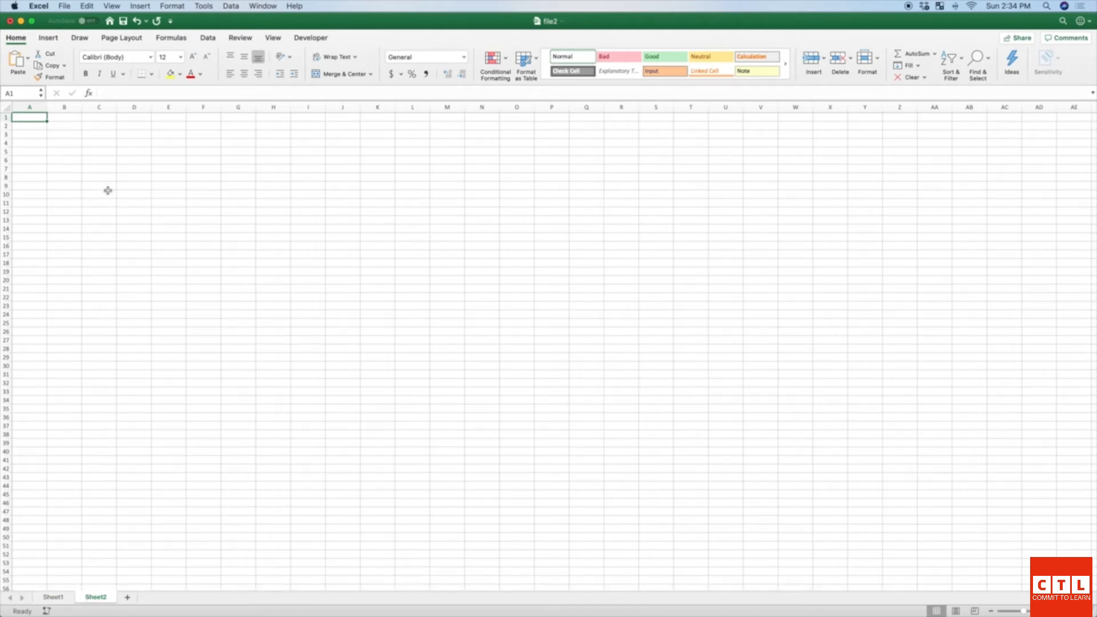
{"action": "right_click", "coordinate": [57, 598]}
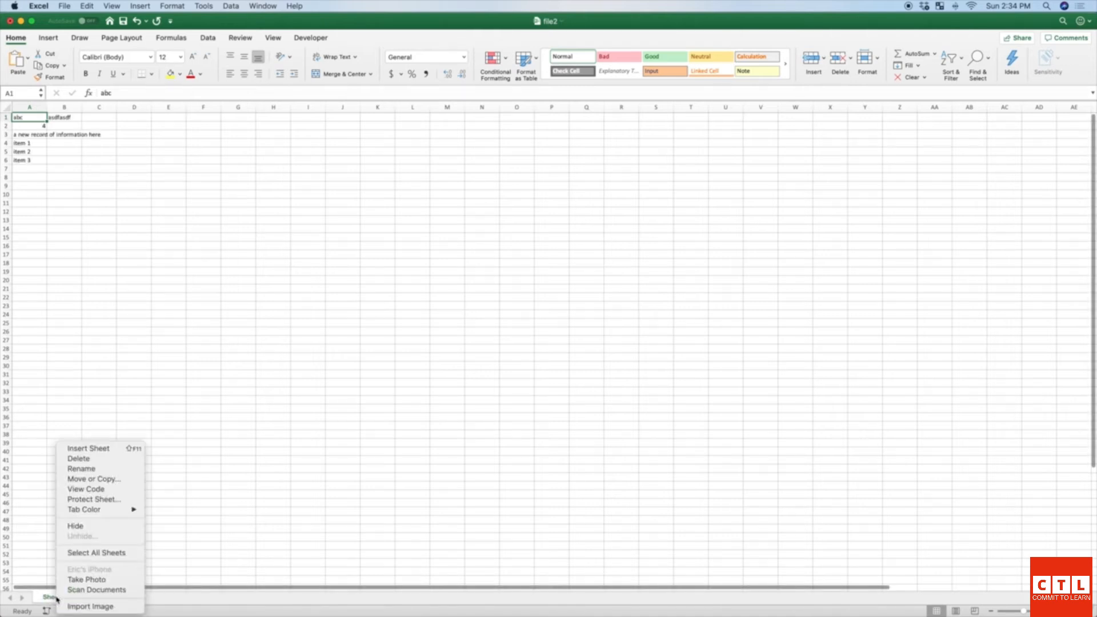
{"action": "left_click", "coordinate": [97, 461]}
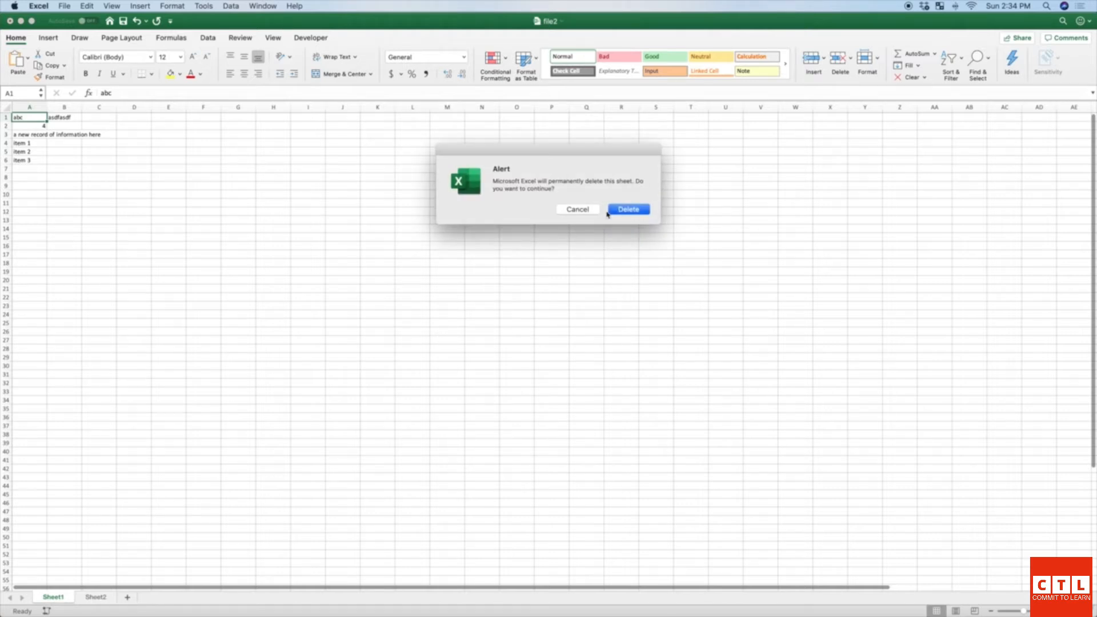
{"action": "left_click", "coordinate": [628, 210]}
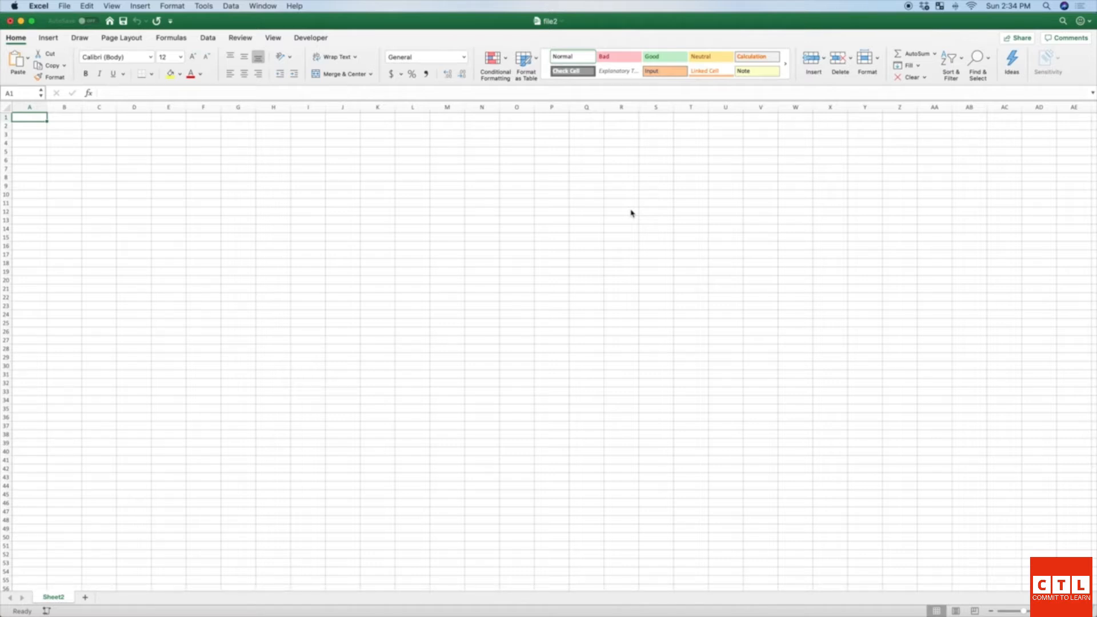
Step: Enter 'The Types of Data that Excel Accepts' in A1 and move down to A3
{"action": "type", "text": "The Types of"}
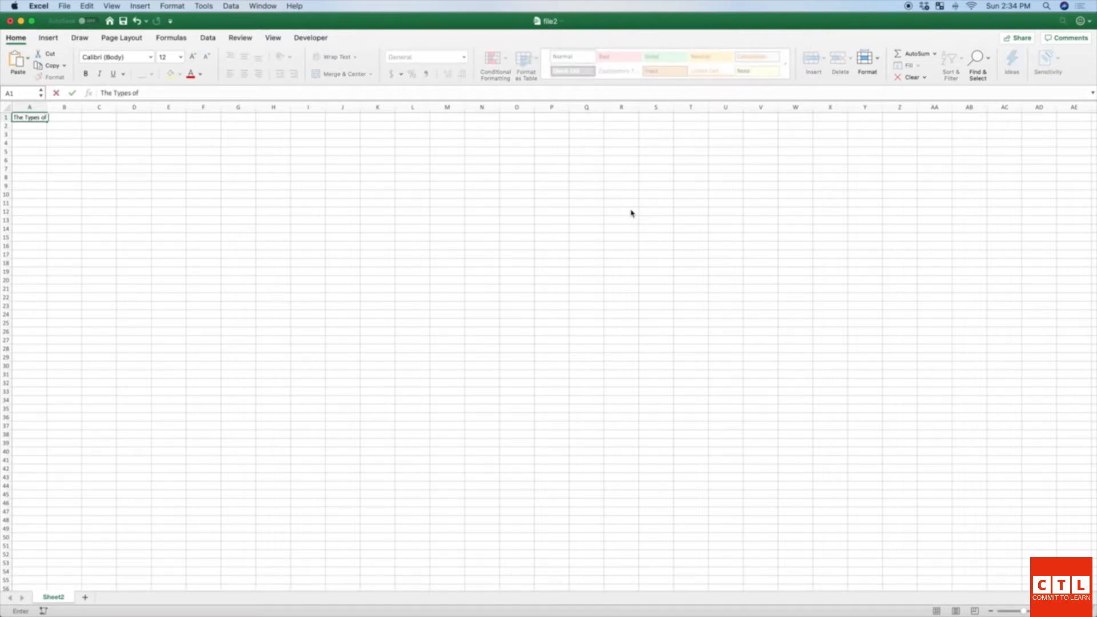
{"action": "type", "text": " Data that Excel Accepts"}
{"action": "key", "text": "Return"}
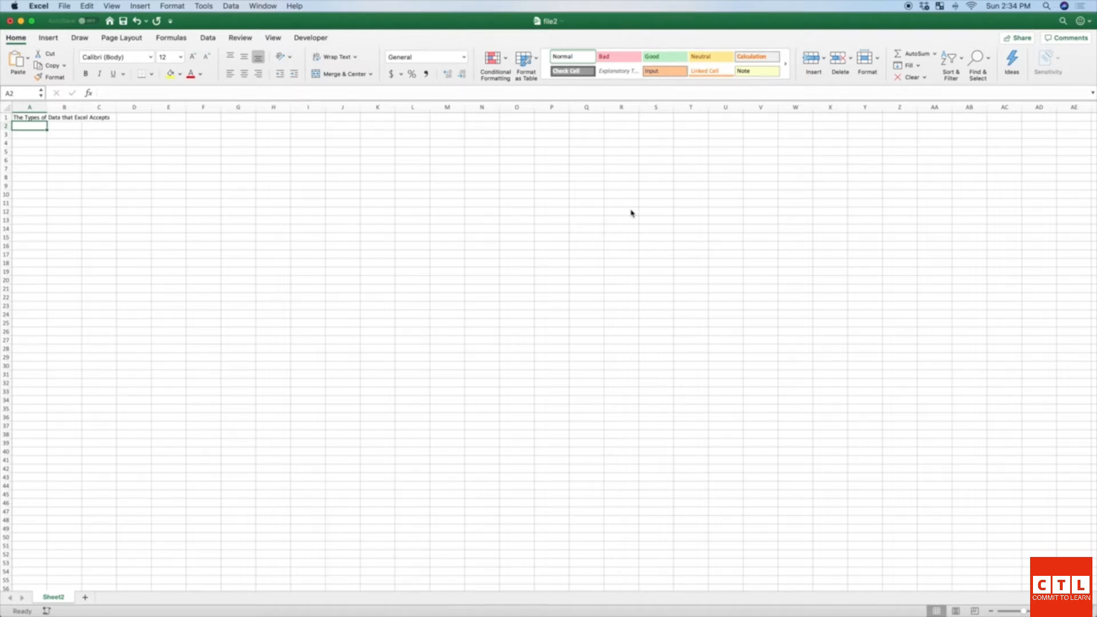
{"action": "key", "text": "Return"}
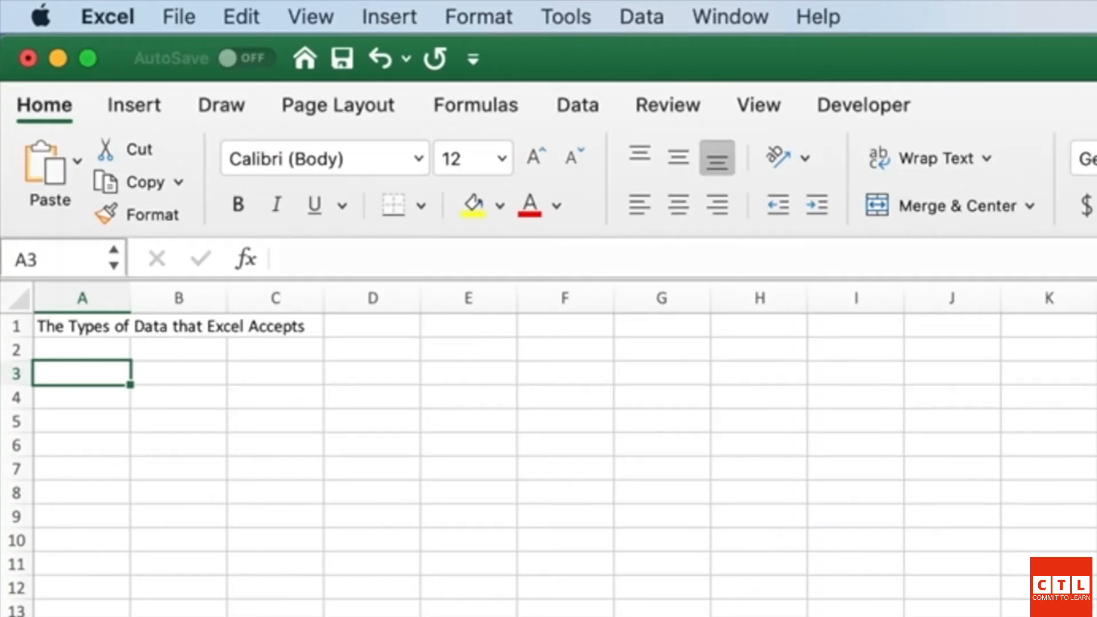
Step: Enter the headings 'Category' in A3 and 'Example' in B3
{"action": "type", "text": "Category"}
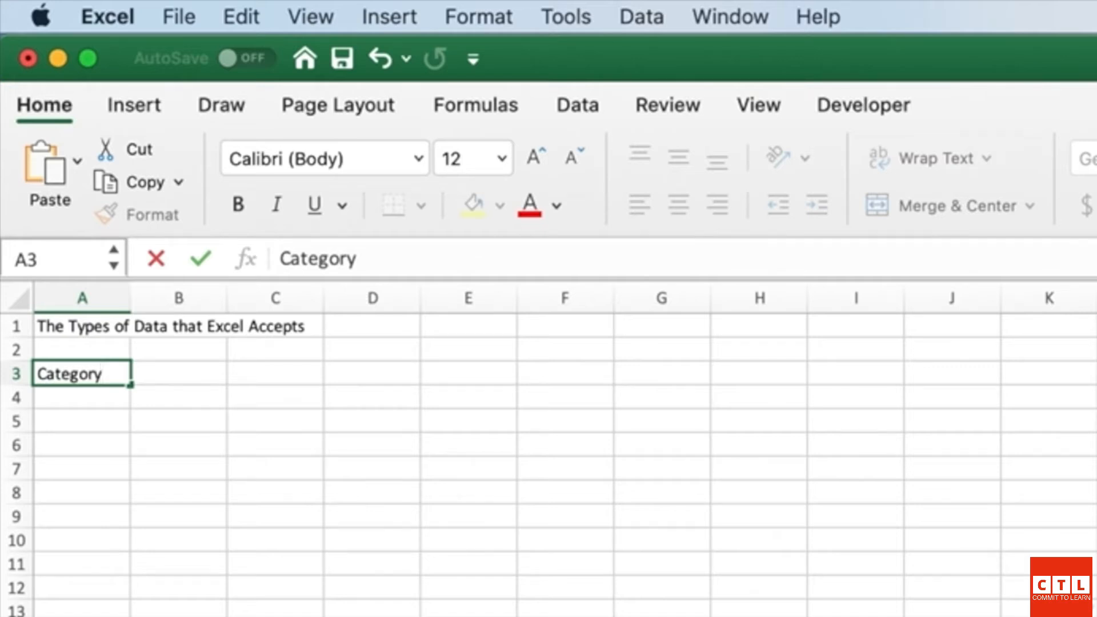
{"action": "key", "text": "Return"}
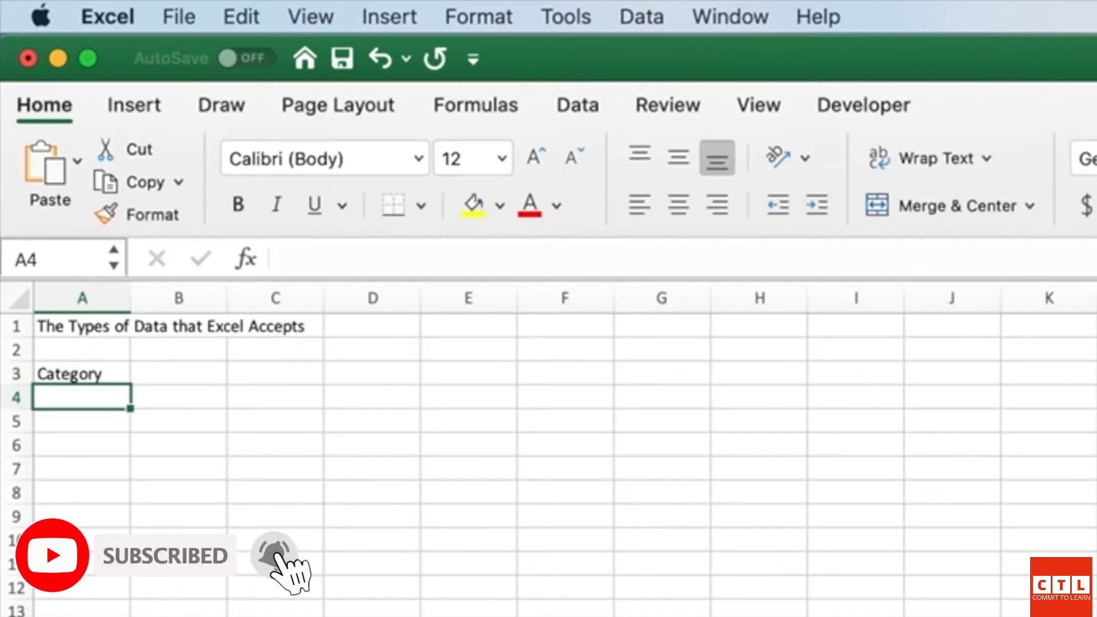
{"action": "key", "text": "Right"}
{"action": "key", "text": "Up"}
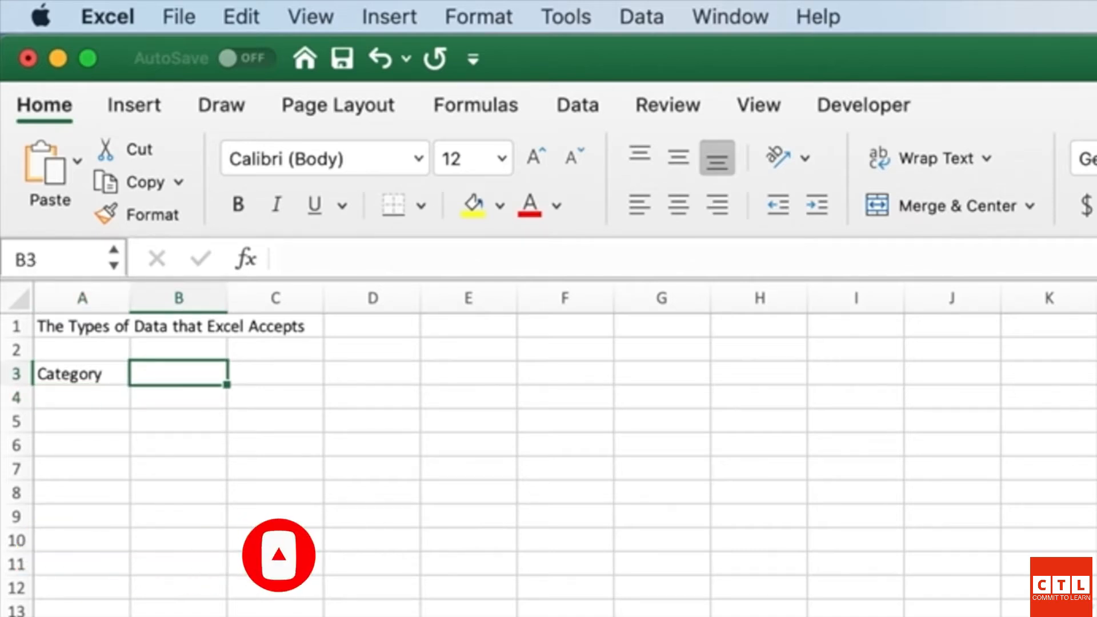
{"action": "type", "text": "Example"}
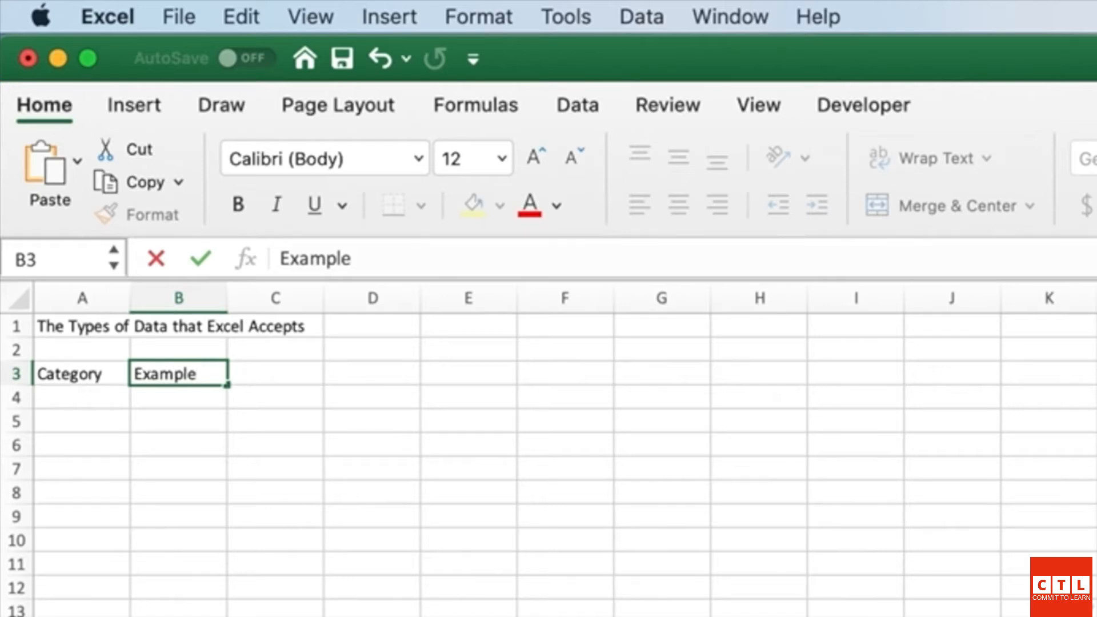
{"action": "key", "text": "BackSpace"}
{"action": "key", "text": "BackSpace"}
{"action": "key", "text": "BackSpace"}
{"action": "key", "text": "BackSpace"}
{"action": "key", "text": "BackSpace"}
{"action": "key", "text": "BackSpace"}
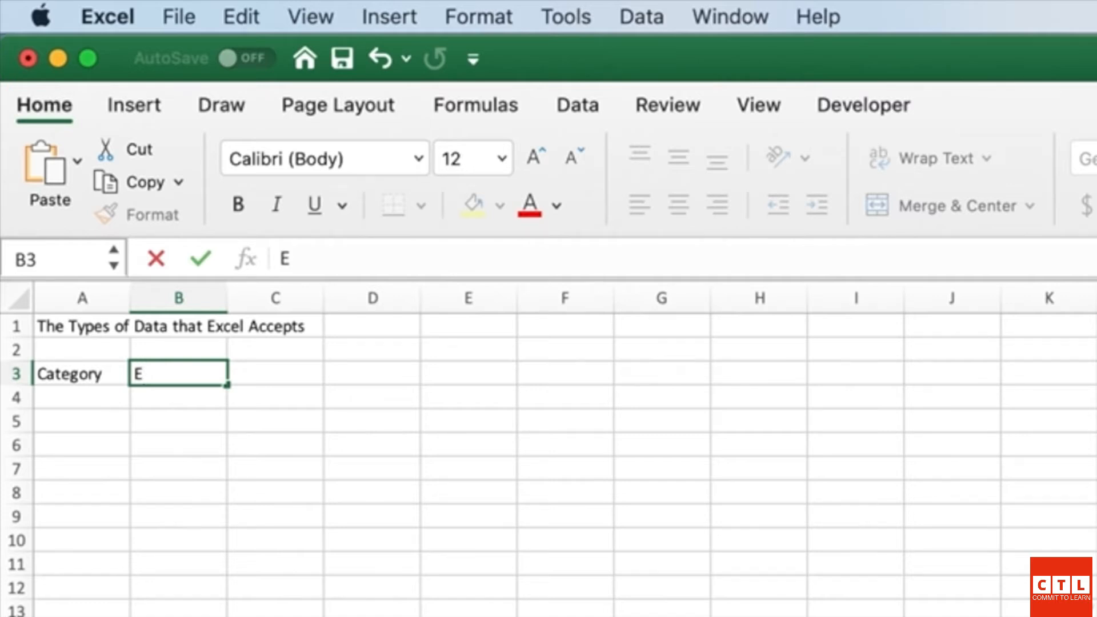
{"action": "type", "text": "xample"}
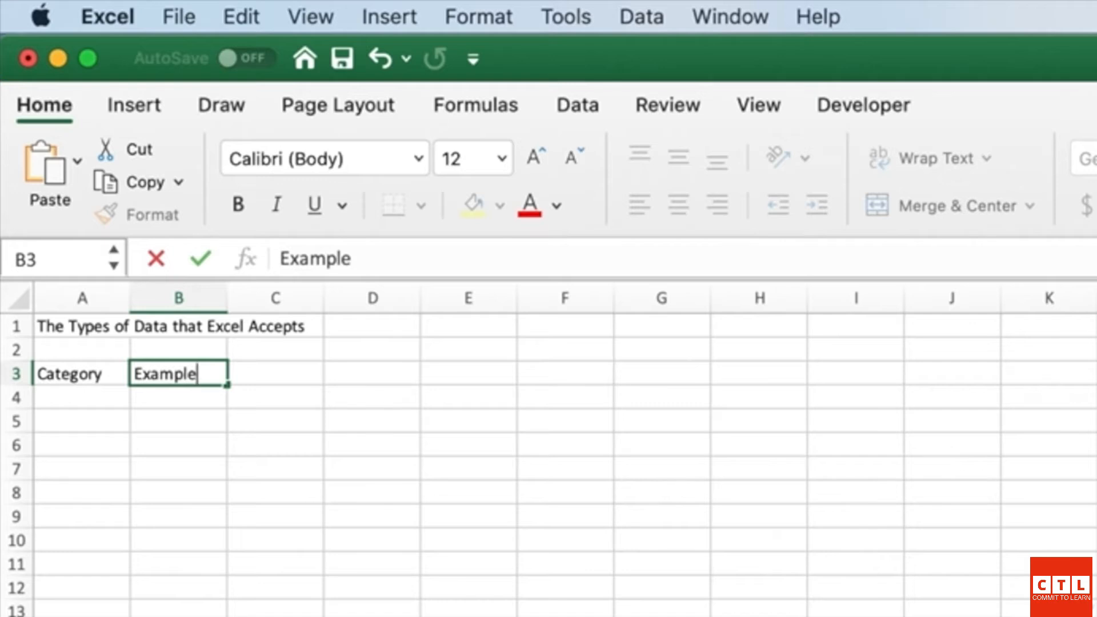
{"action": "key", "text": "Tab"}
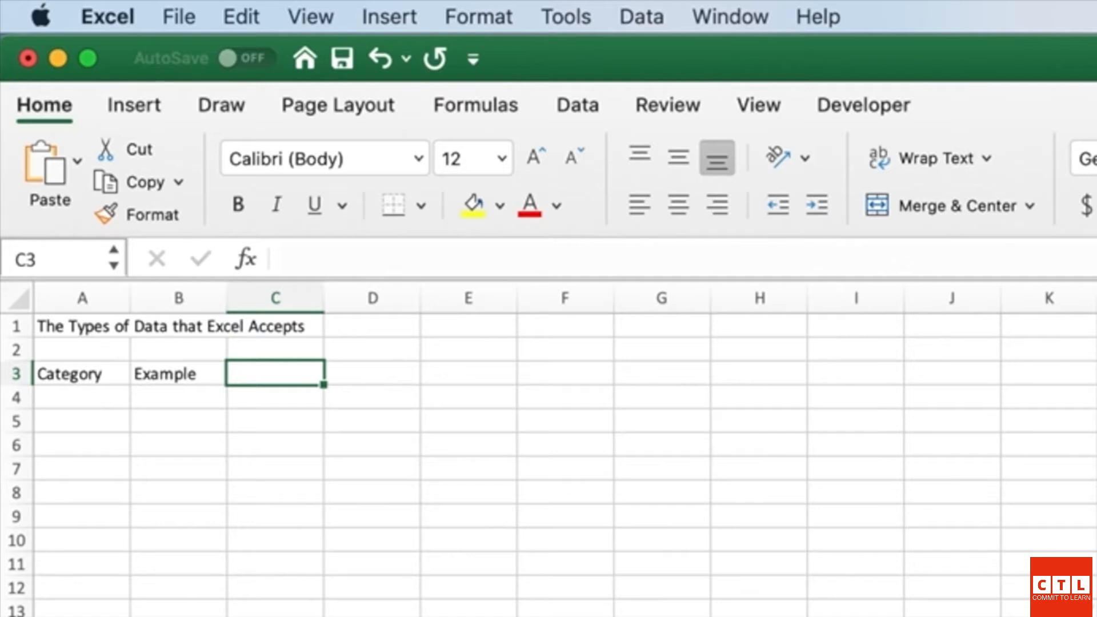
Step: Enter 'Logical' in A4 and the formula =3<2 in B4
{"action": "key", "text": "Down"}
{"action": "key", "text": "Left"}
{"action": "key", "text": "Left"}
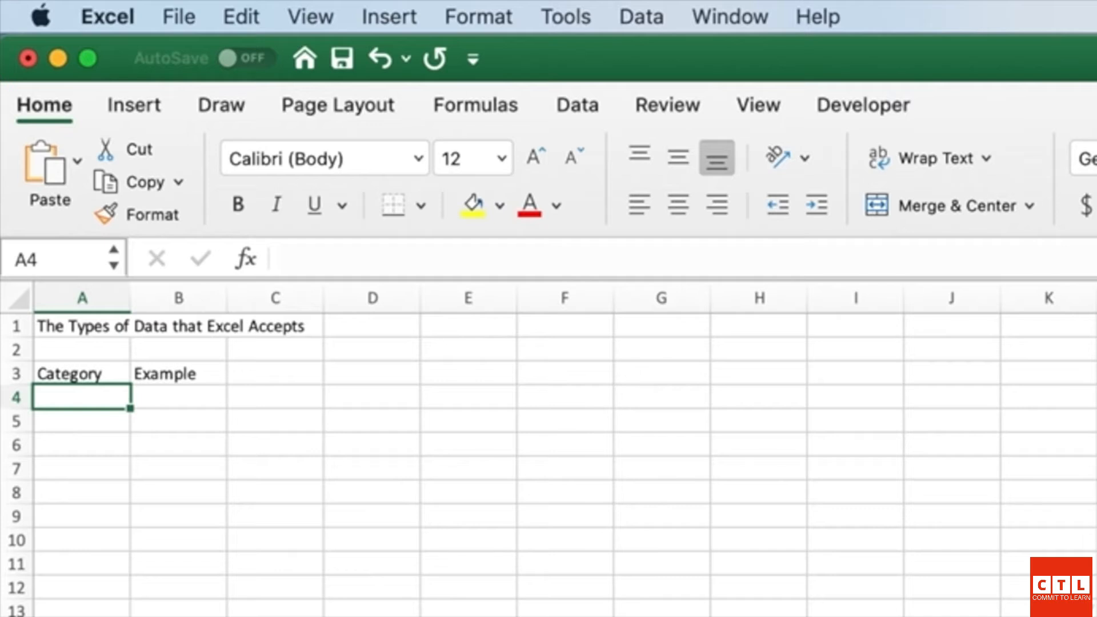
{"action": "type", "text": "Logical"}
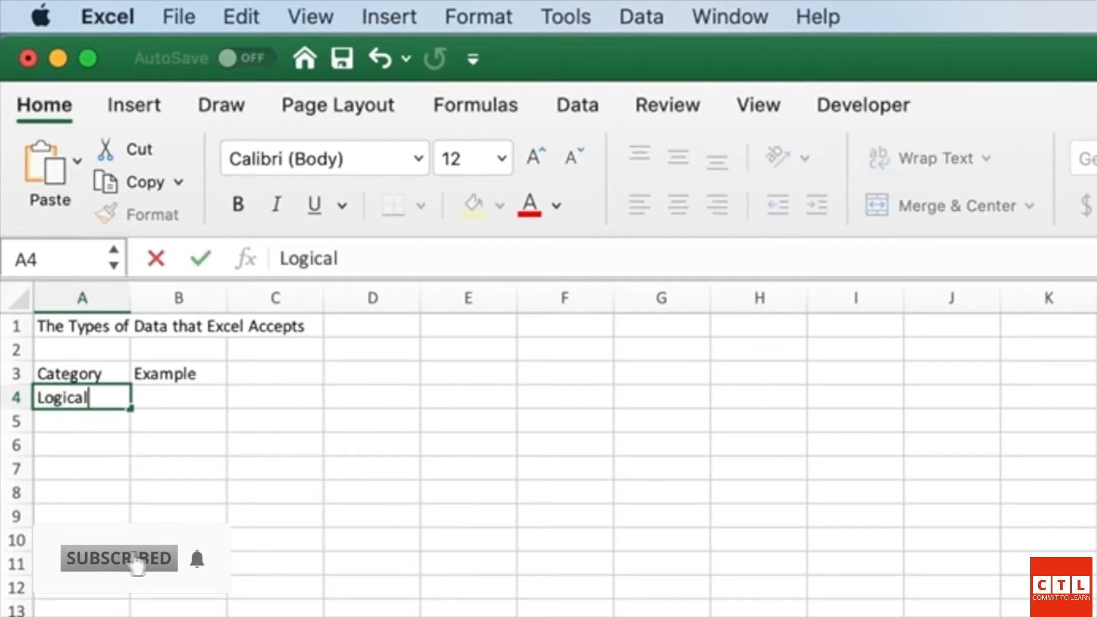
{"action": "key", "text": "Tab"}
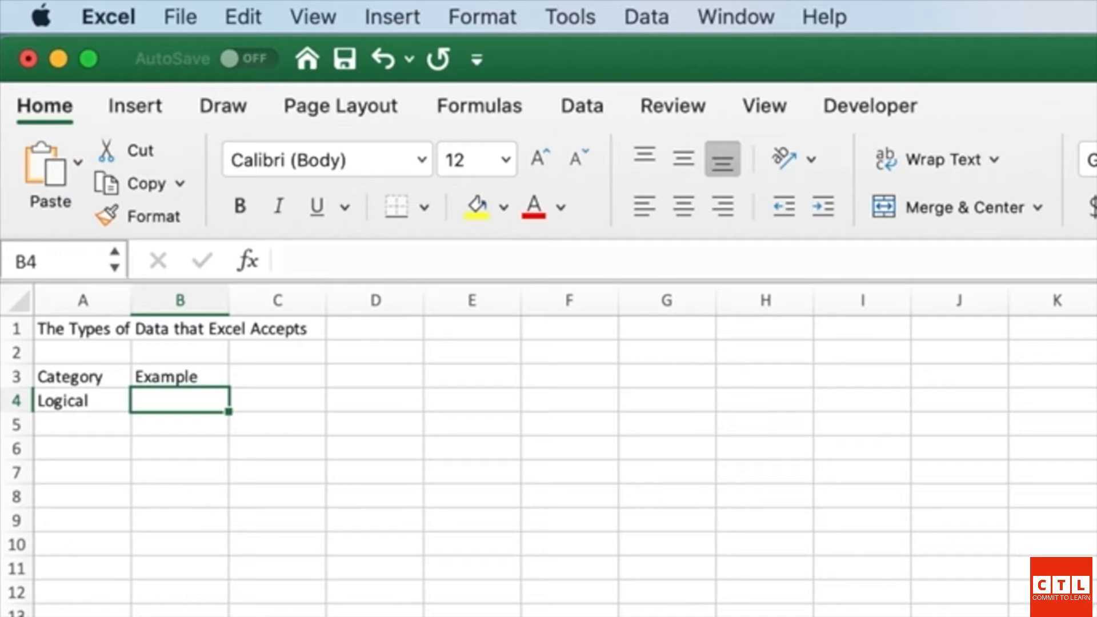
{"action": "type", "text": "="}
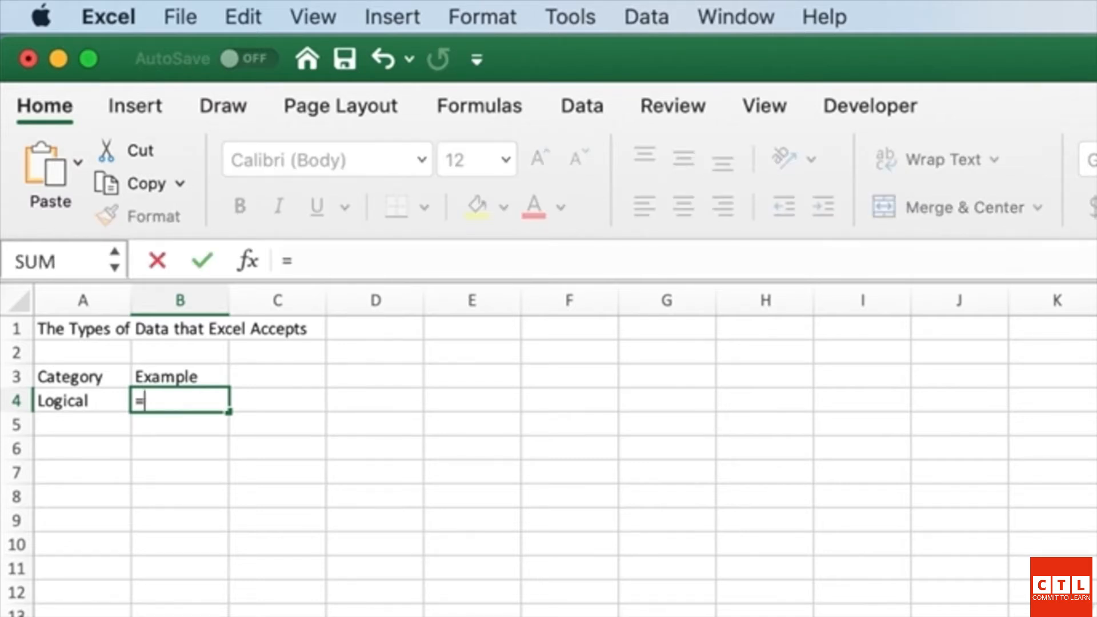
{"action": "type", "text": "3<2"}
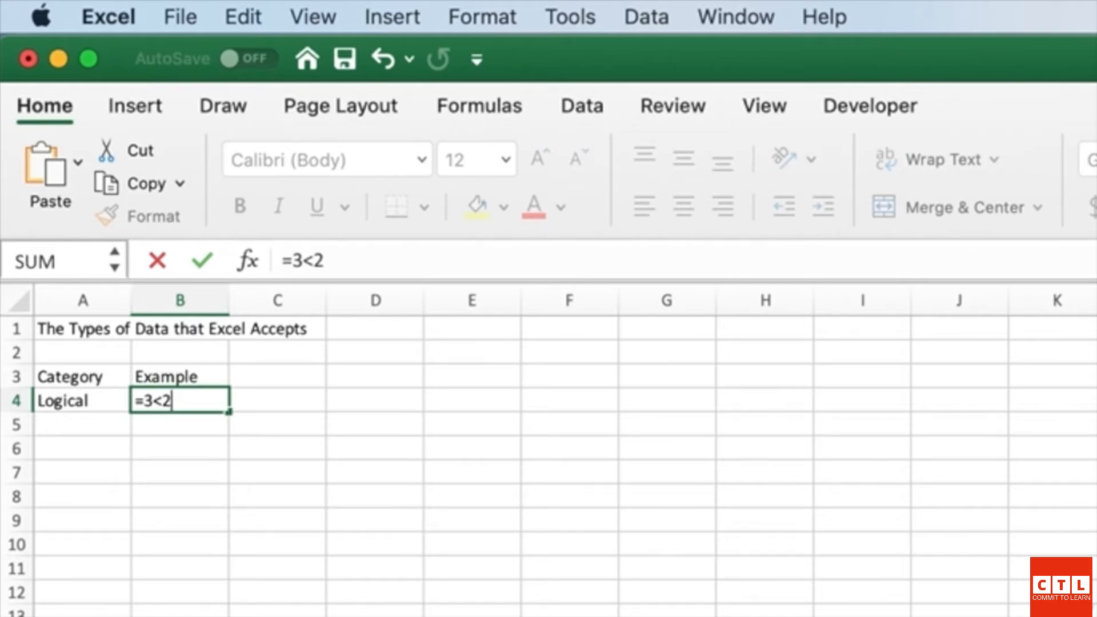
{"action": "key", "text": "Return"}
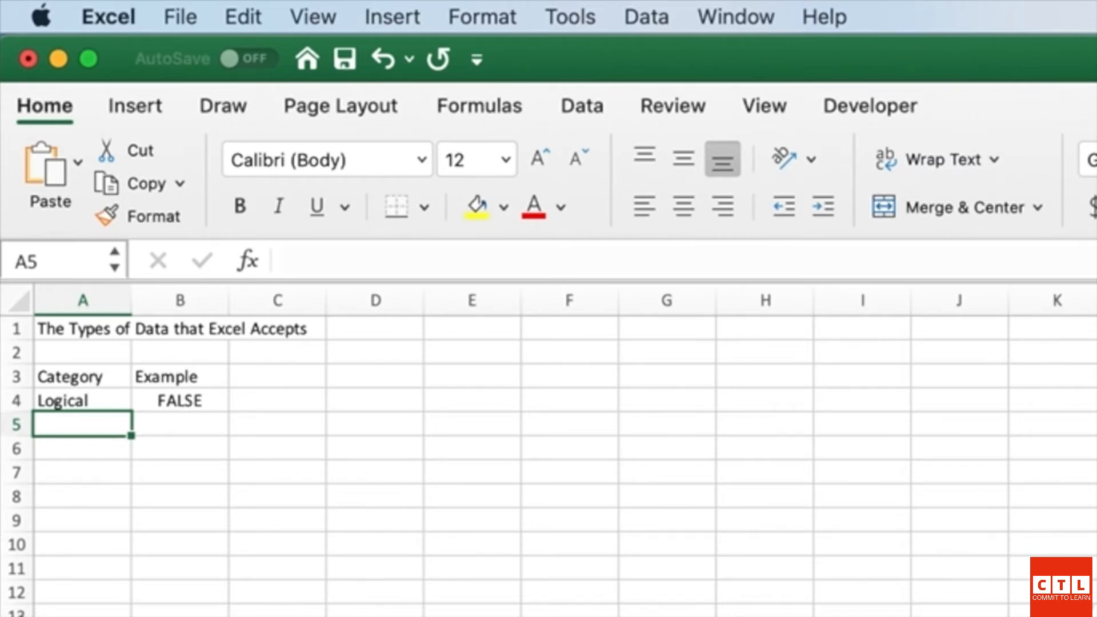
Step: Enter 'Text' in A5, 'This is some example text' in B5 and 'string' in C5
{"action": "type", "text": "T"}
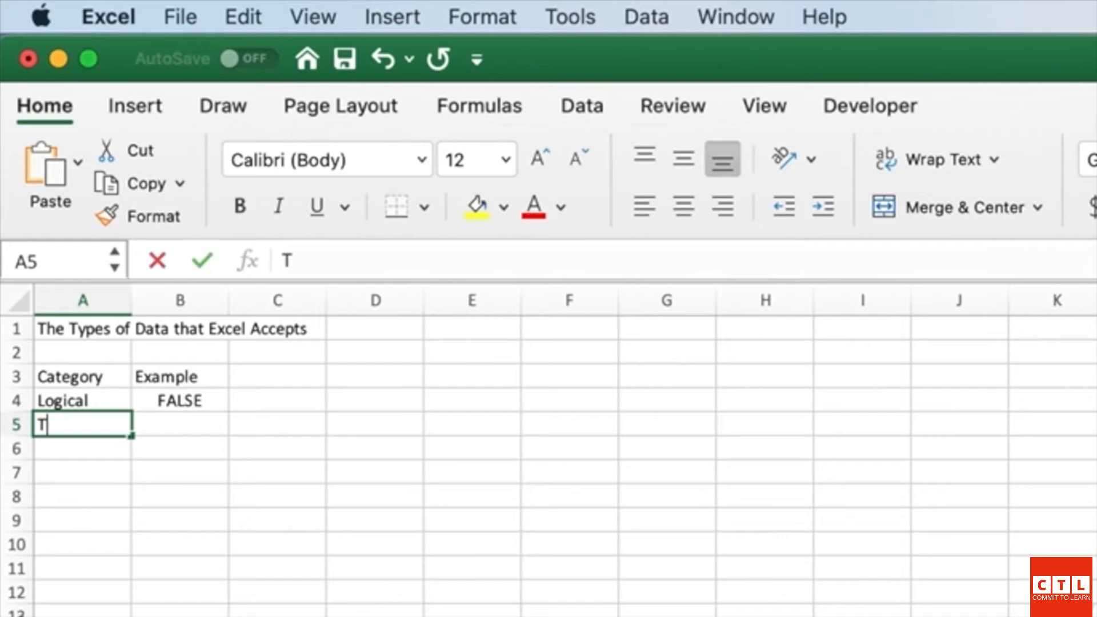
{"action": "type", "text": "ext"}
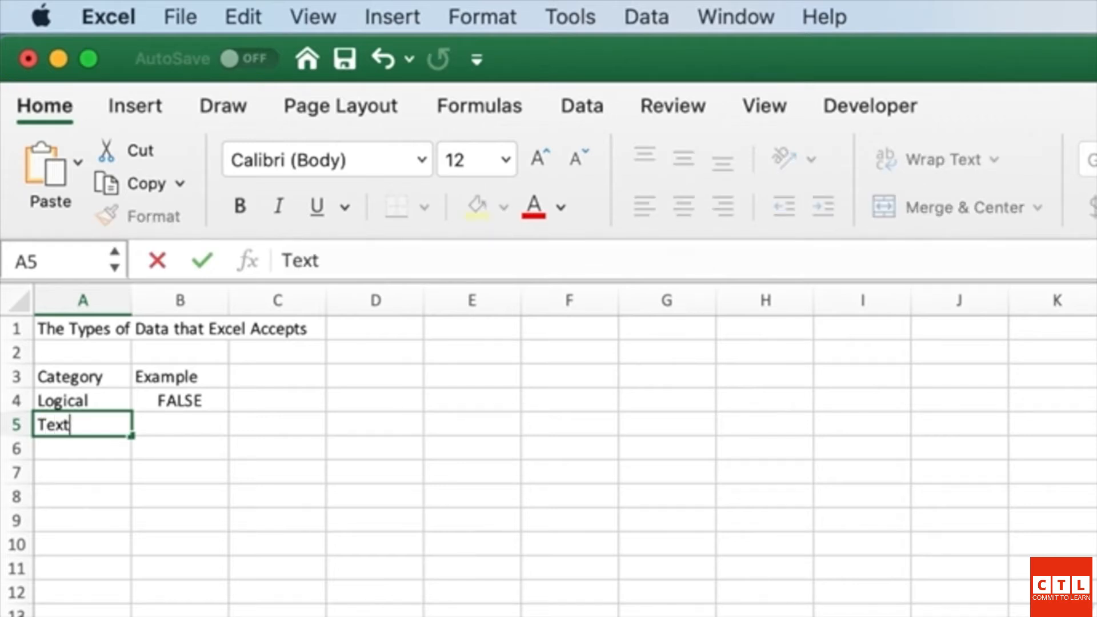
{"action": "key", "text": "Tab"}
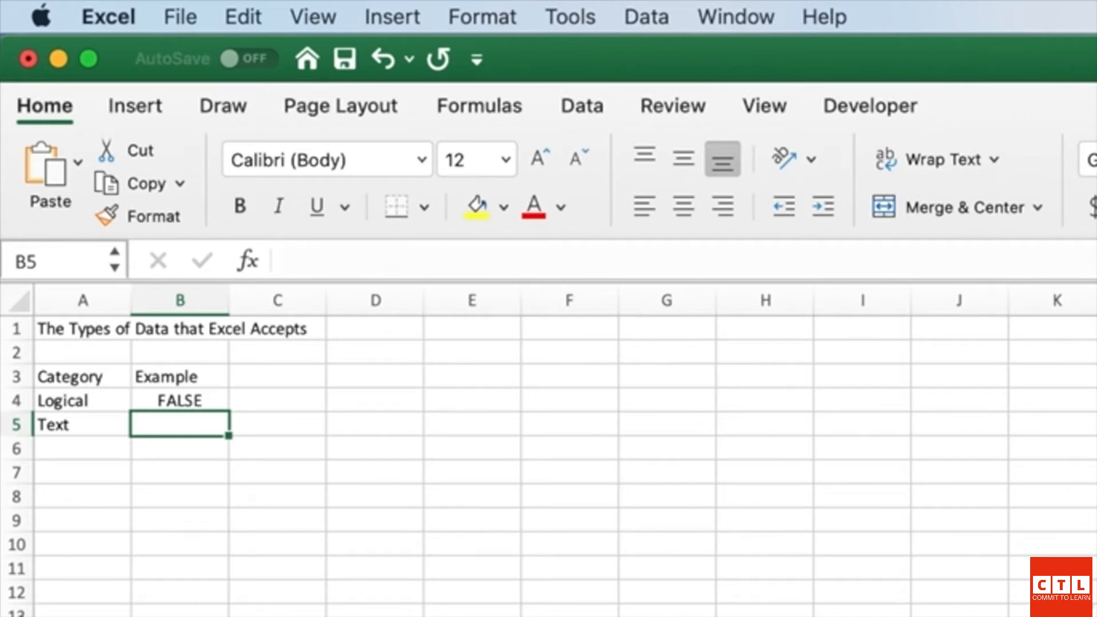
{"action": "type", "text": "This is"}
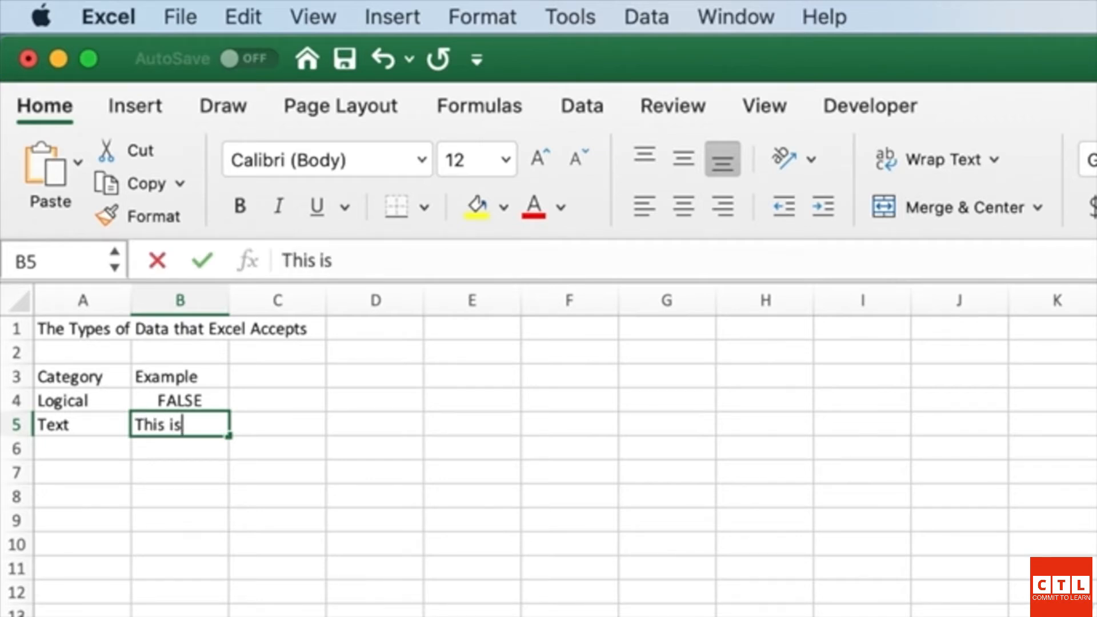
{"action": "type", "text": " some example text"}
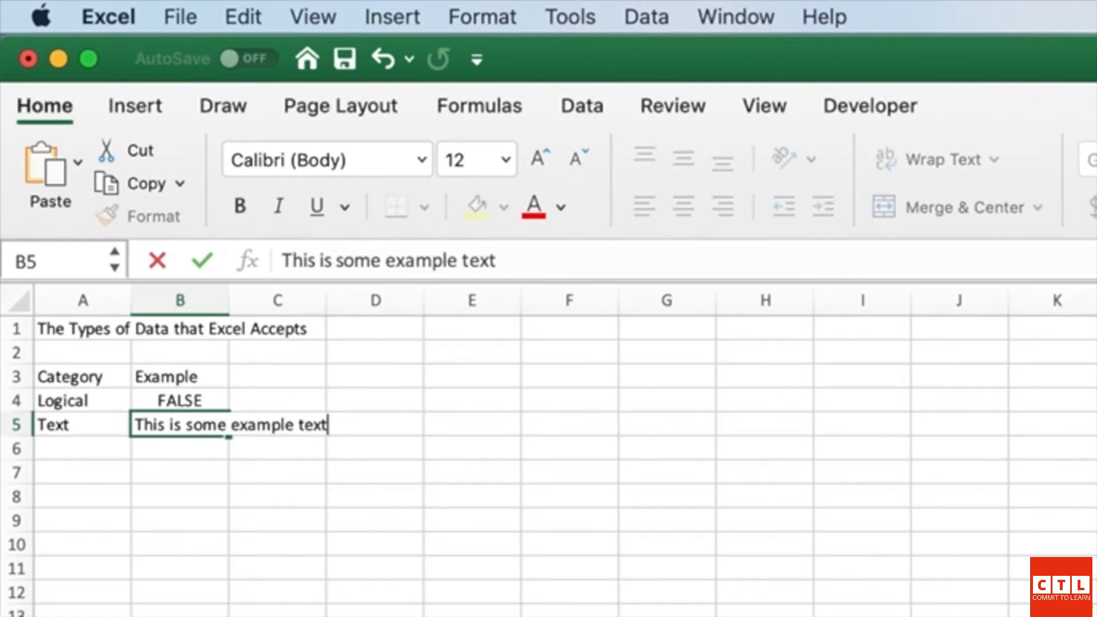
{"action": "key", "text": "Tab"}
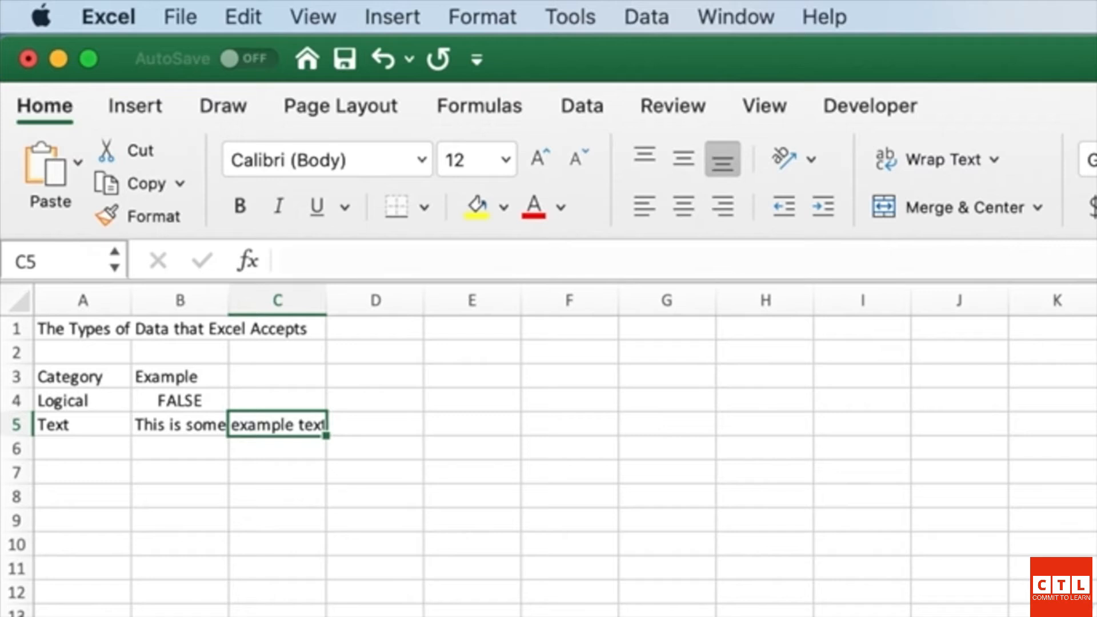
{"action": "type", "text": "string"}
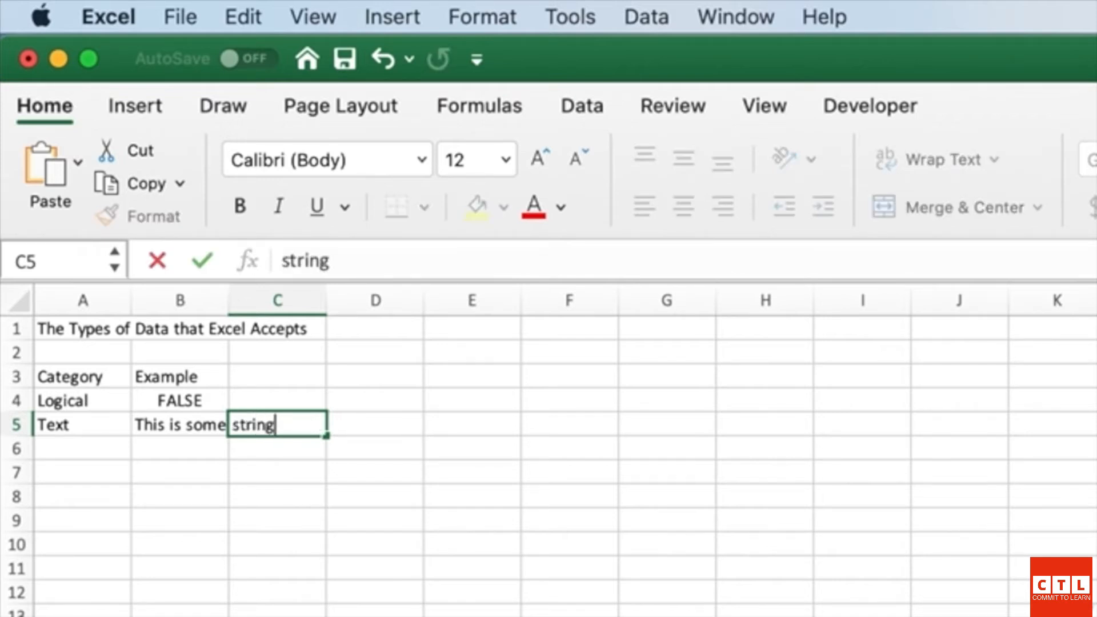
{"action": "key", "text": "Return"}
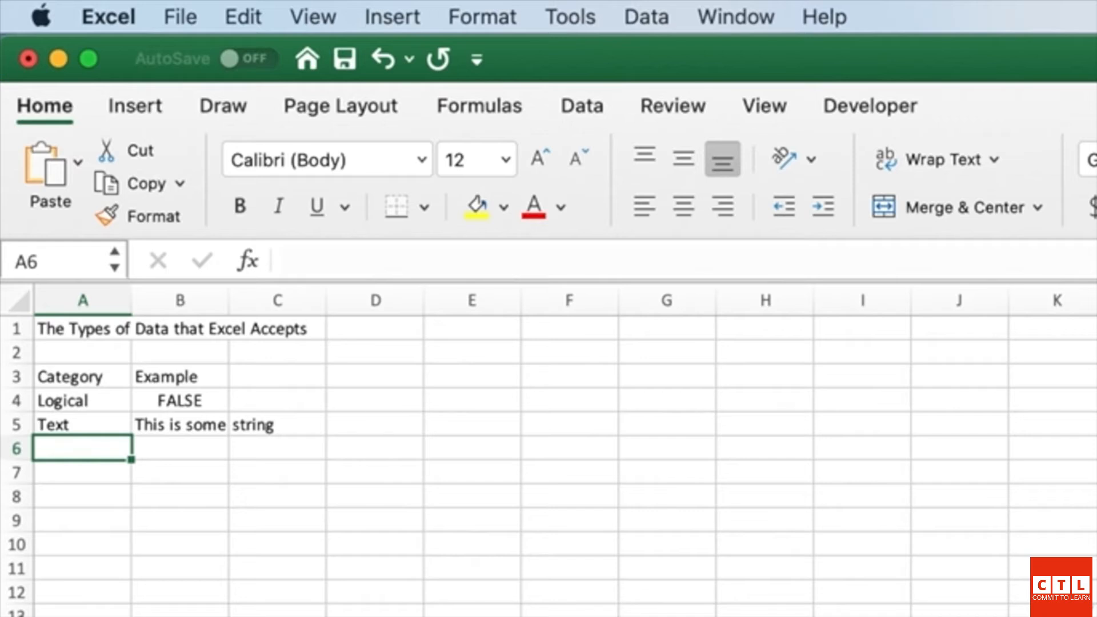
{"action": "key", "text": "Up"}
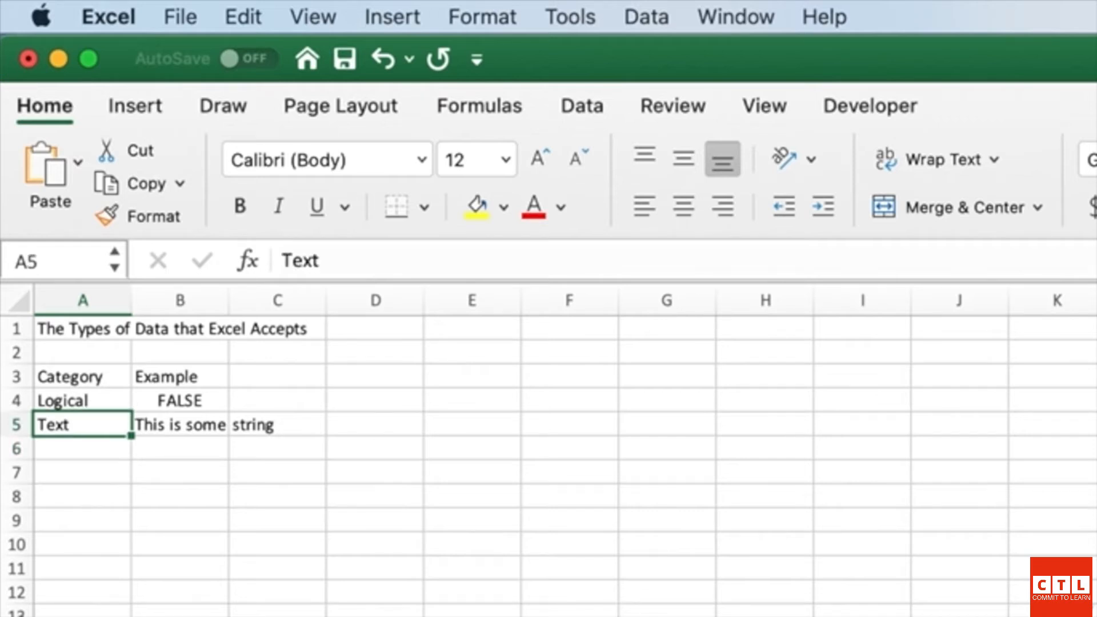
Step: Widen and autofit column B, then narrow it back to width 11.00
{"action": "key", "text": "Right"}
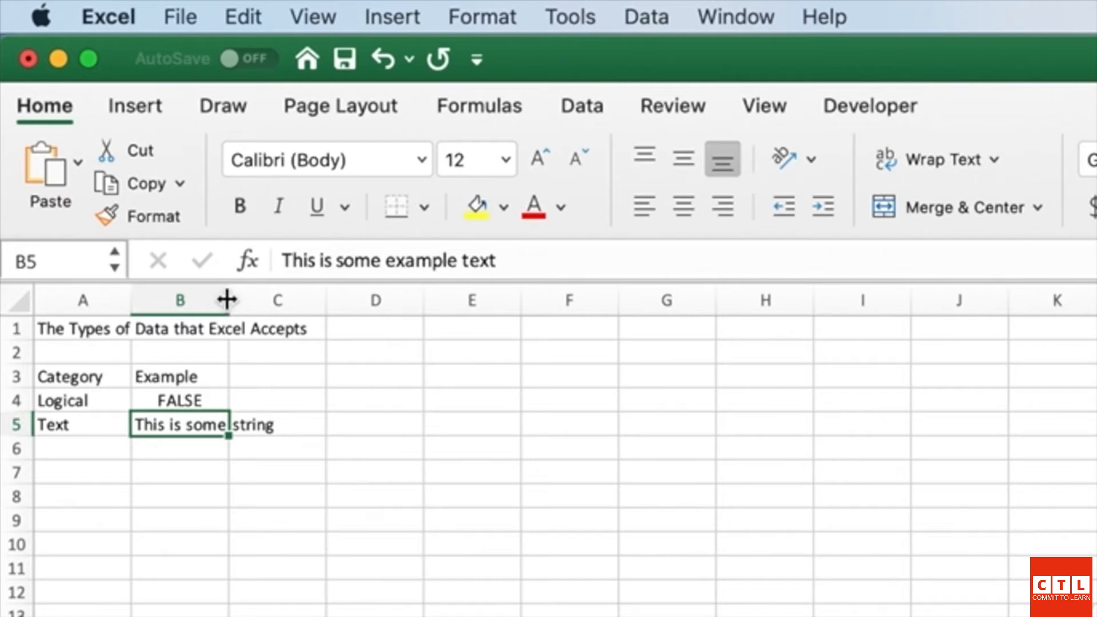
{"action": "left_click_drag", "start_coordinate": [227, 300], "coordinate": [277, 299]}
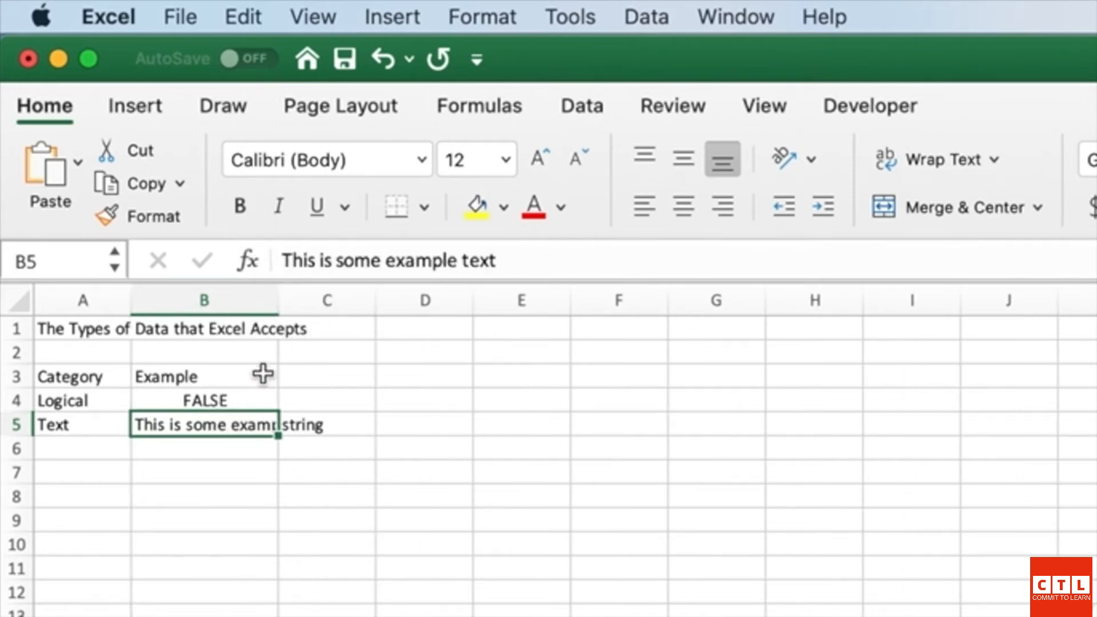
{"action": "double_click", "coordinate": [275, 297]}
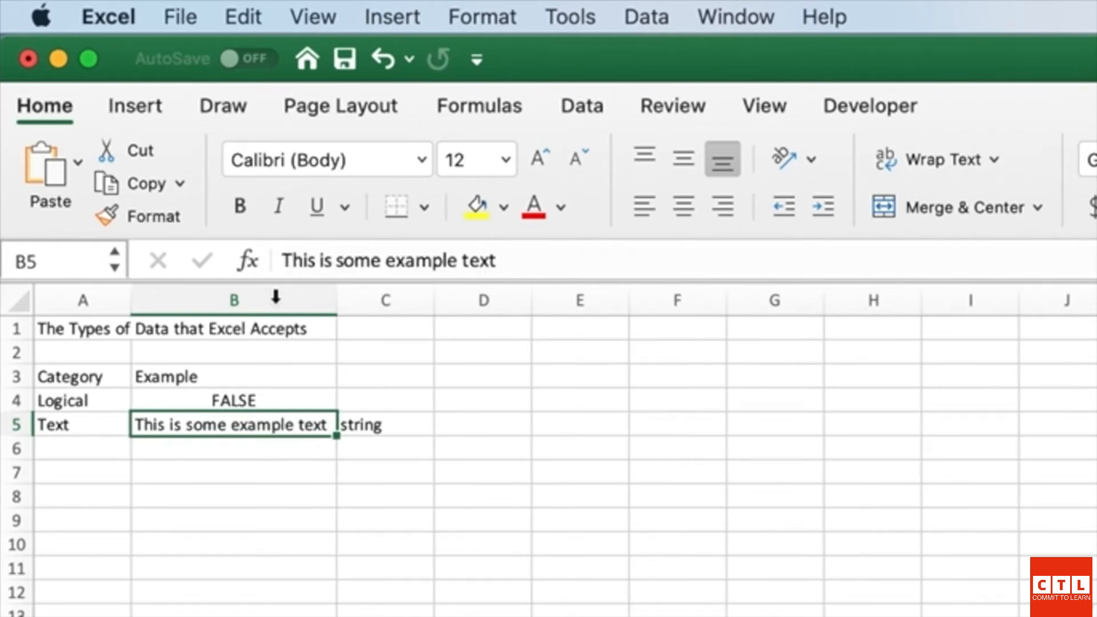
{"action": "left_click_drag", "start_coordinate": [338, 297], "coordinate": [225, 297]}
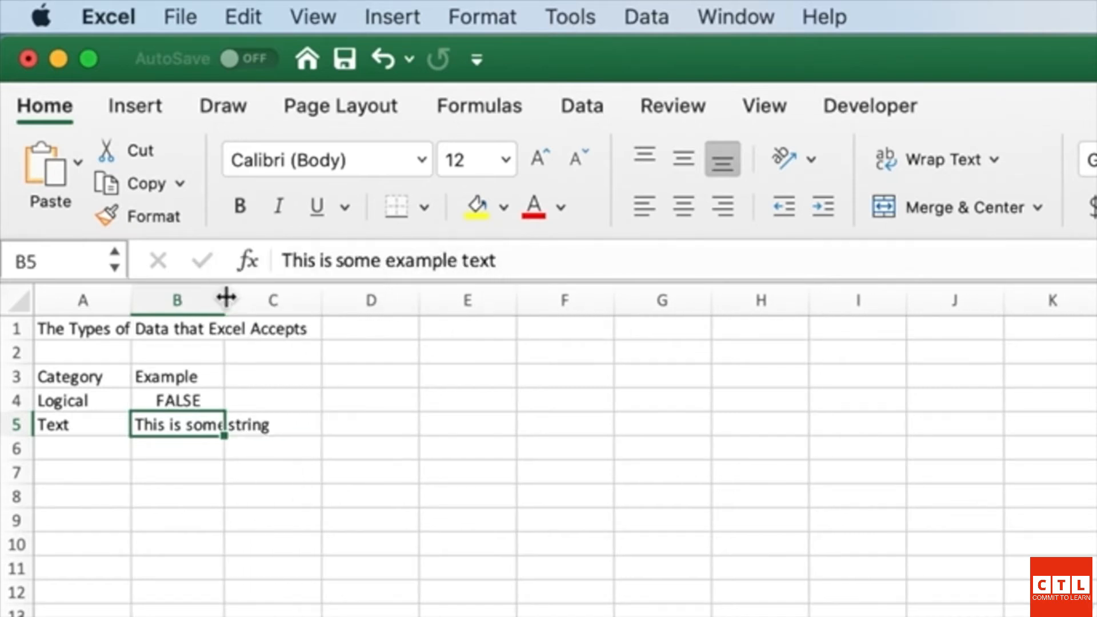
Step: AutoFit column B so B5's full example sentence shows, then return to B5
{"action": "double_click", "coordinate": [226, 297]}
{"action": "left_click", "coordinate": [233, 297]}
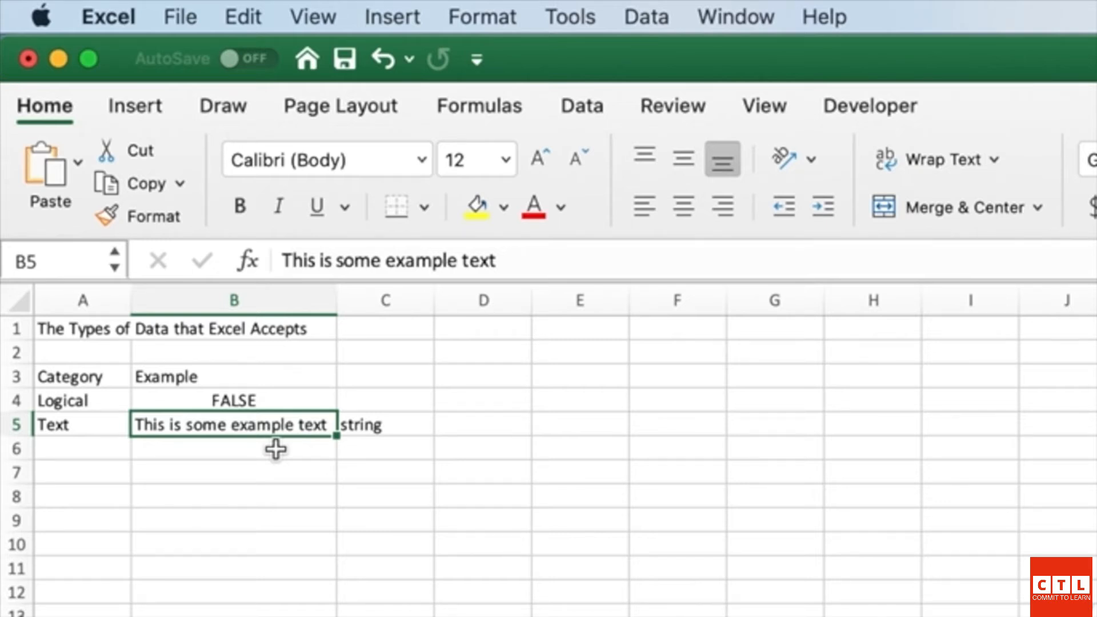
{"action": "left_click", "coordinate": [92, 448]}
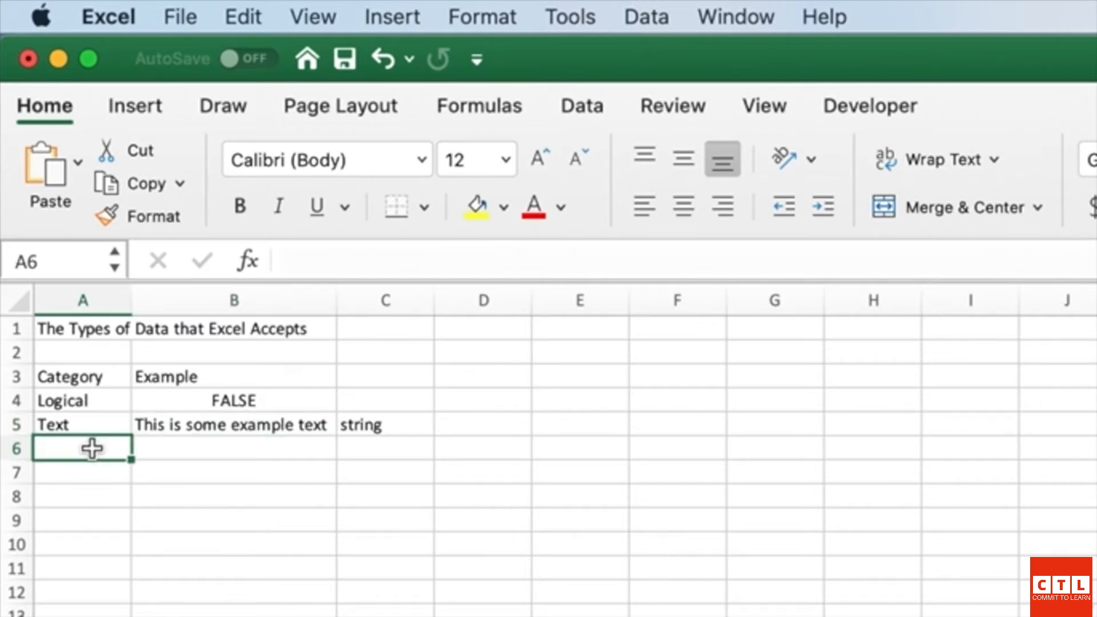
{"action": "key", "text": "Up"}
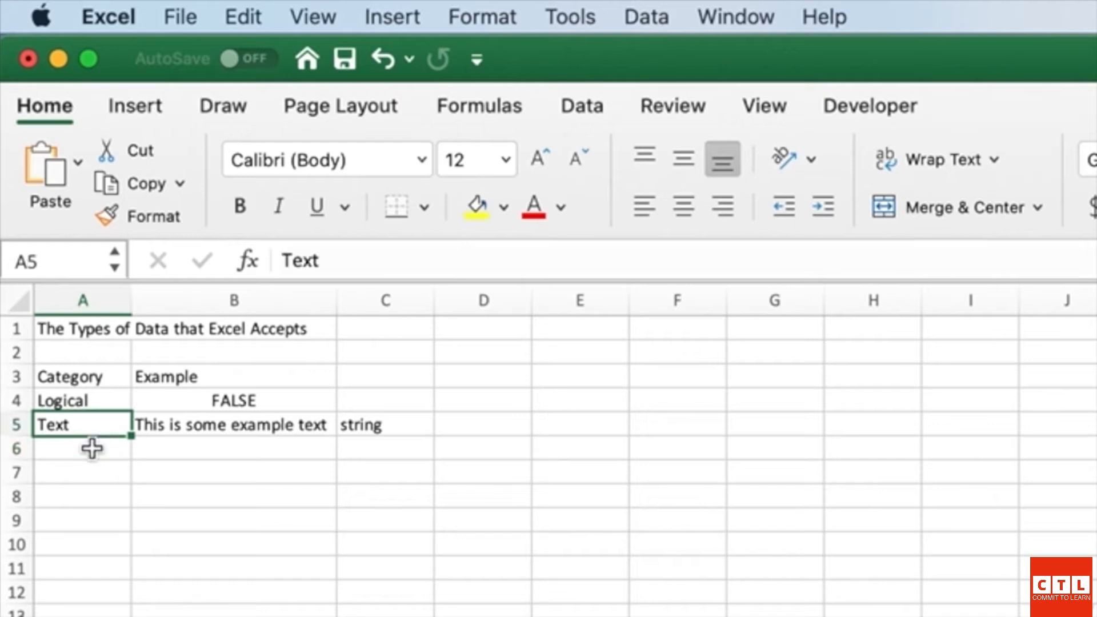
{"action": "key", "text": "Right"}
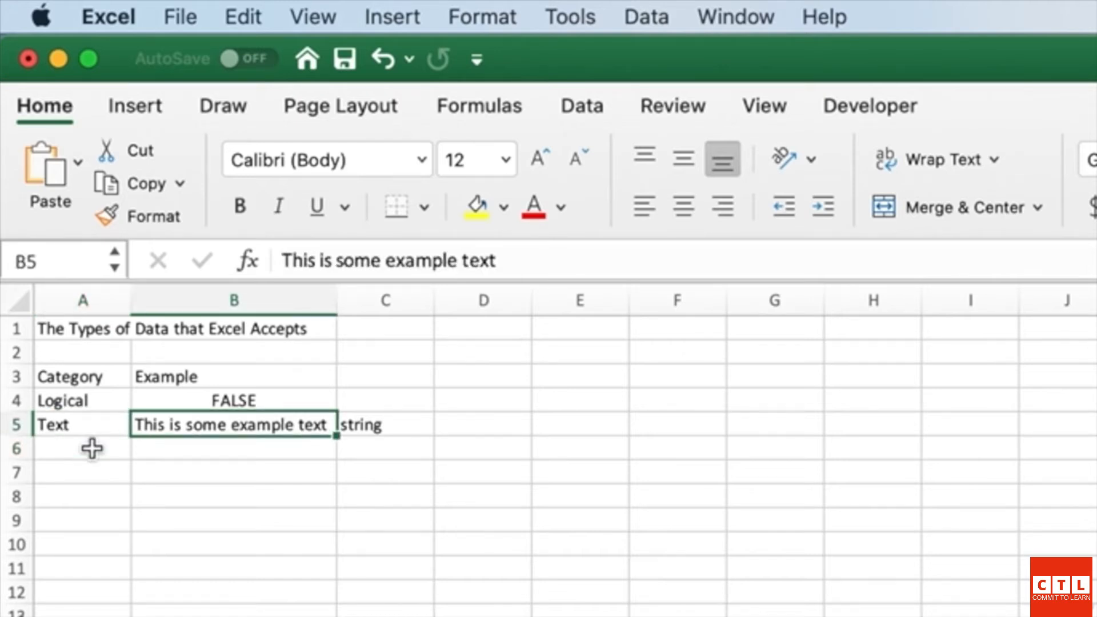
Step: Clear the stray word 'string' from C5 and move to empty cell A6
{"action": "key", "text": "Down"}
{"action": "key", "text": "Up"}
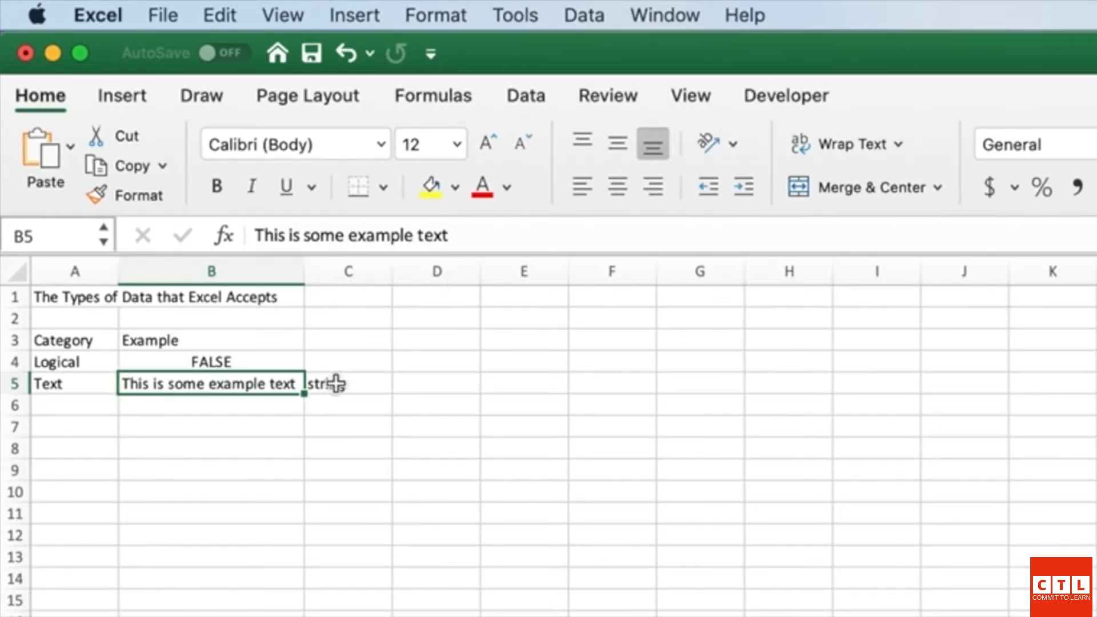
{"action": "left_click", "coordinate": [338, 384]}
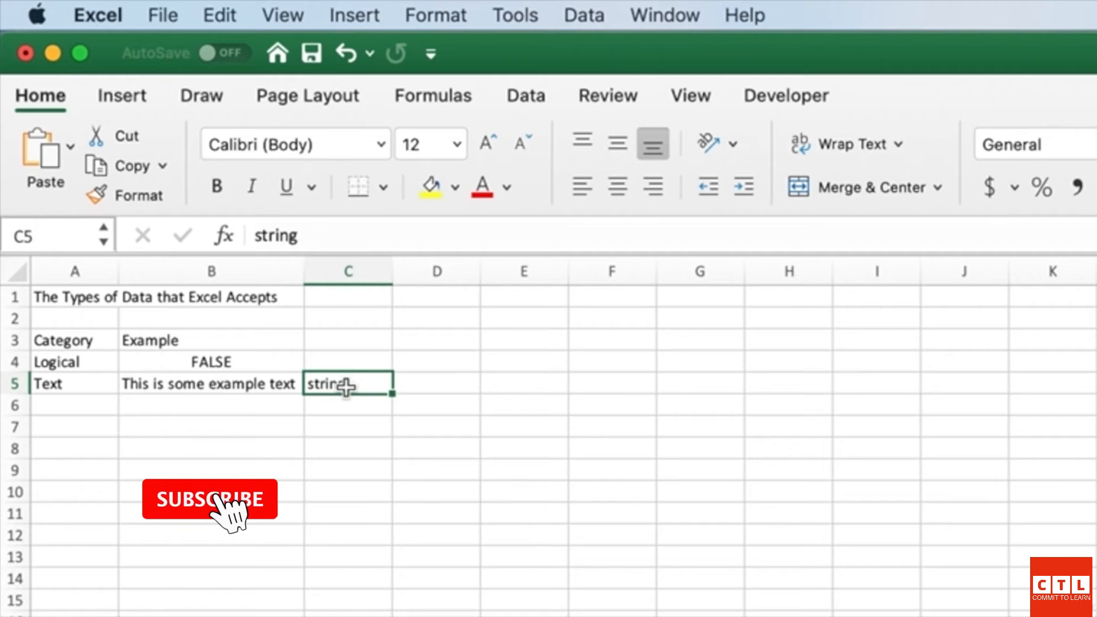
{"action": "left_click", "coordinate": [211, 384]}
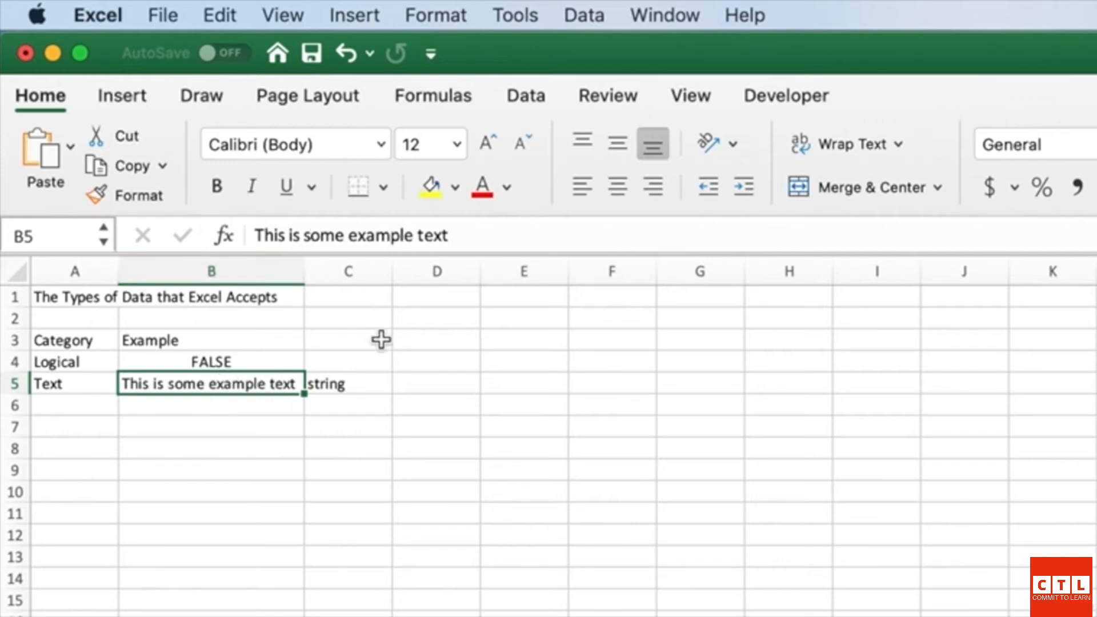
{"action": "left_click", "coordinate": [359, 384]}
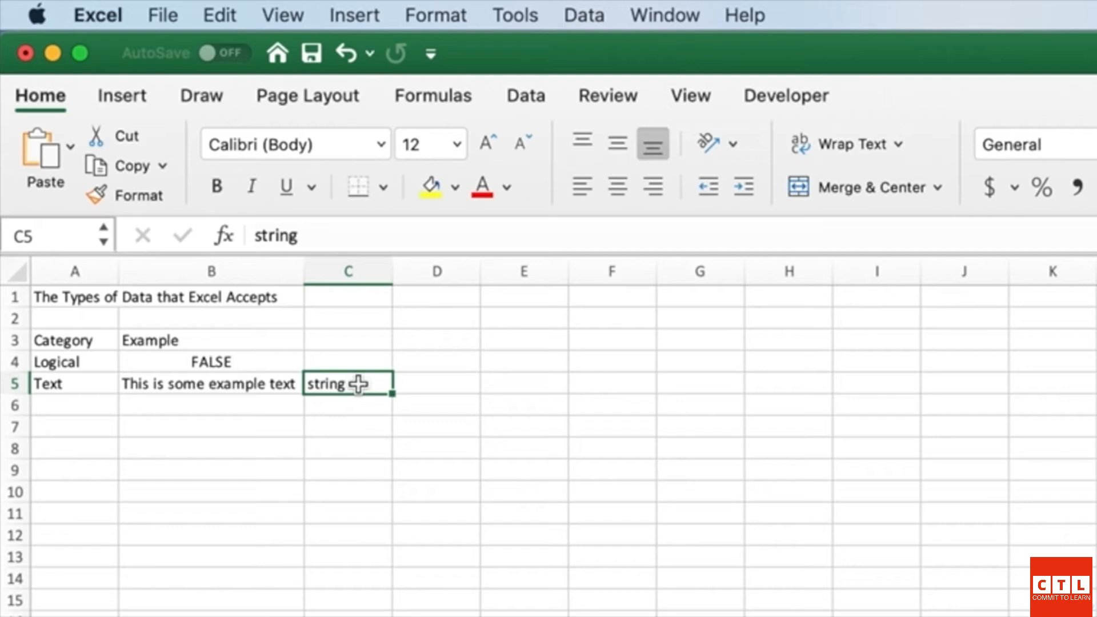
{"action": "key", "text": "BackSpace"}
{"action": "key", "text": "Return"}
{"action": "key", "text": "Left"}
{"action": "key", "text": "Up"}
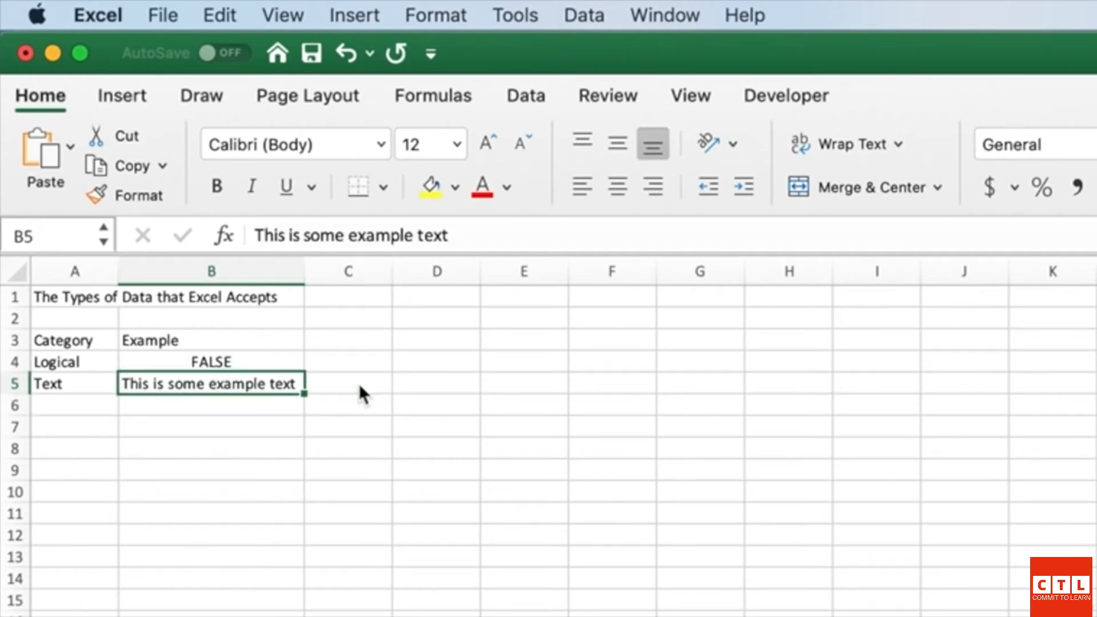
{"action": "key", "text": "Down"}
{"action": "key", "text": "Left"}
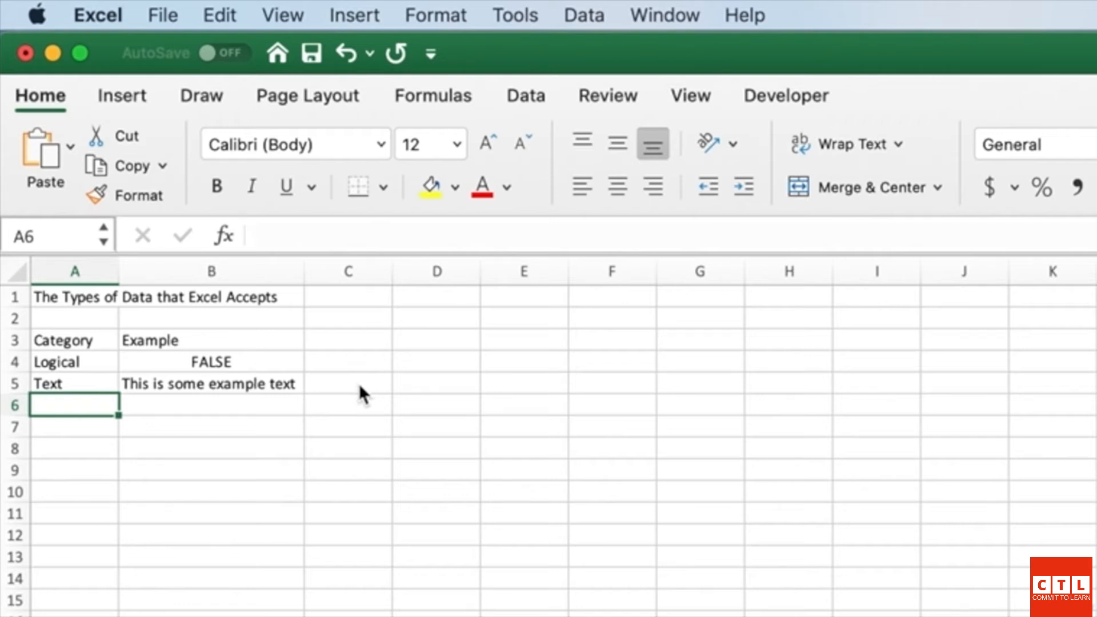
Step: Enter 'Error' in A6 and the formula =10/0 in B6, showing #DIV/0!
{"action": "type", "text": "Error"}
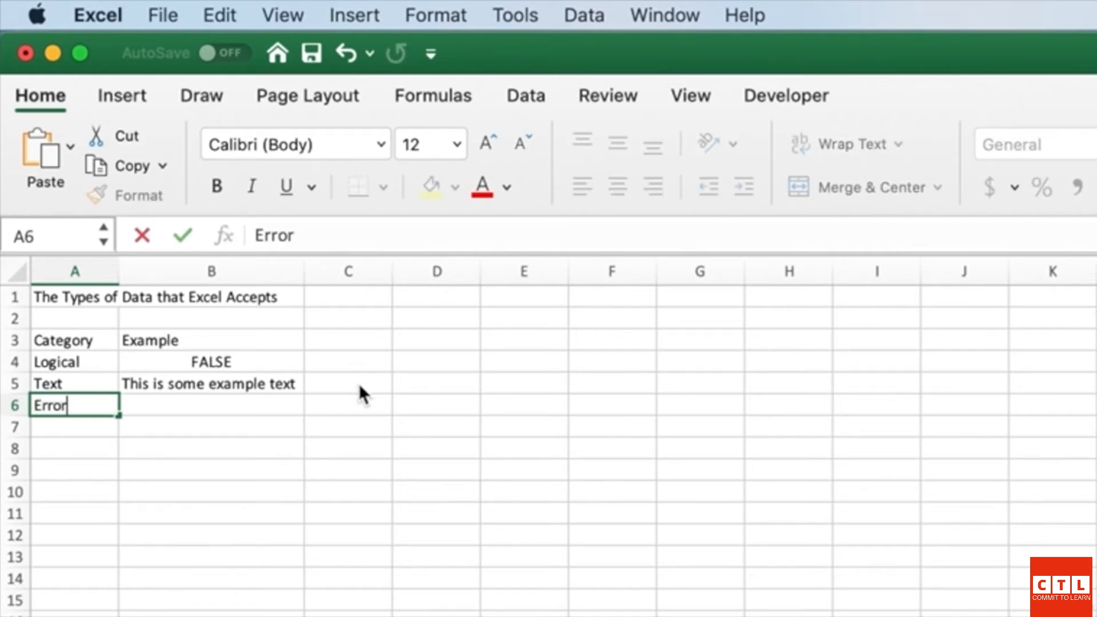
{"action": "key", "text": "Tab"}
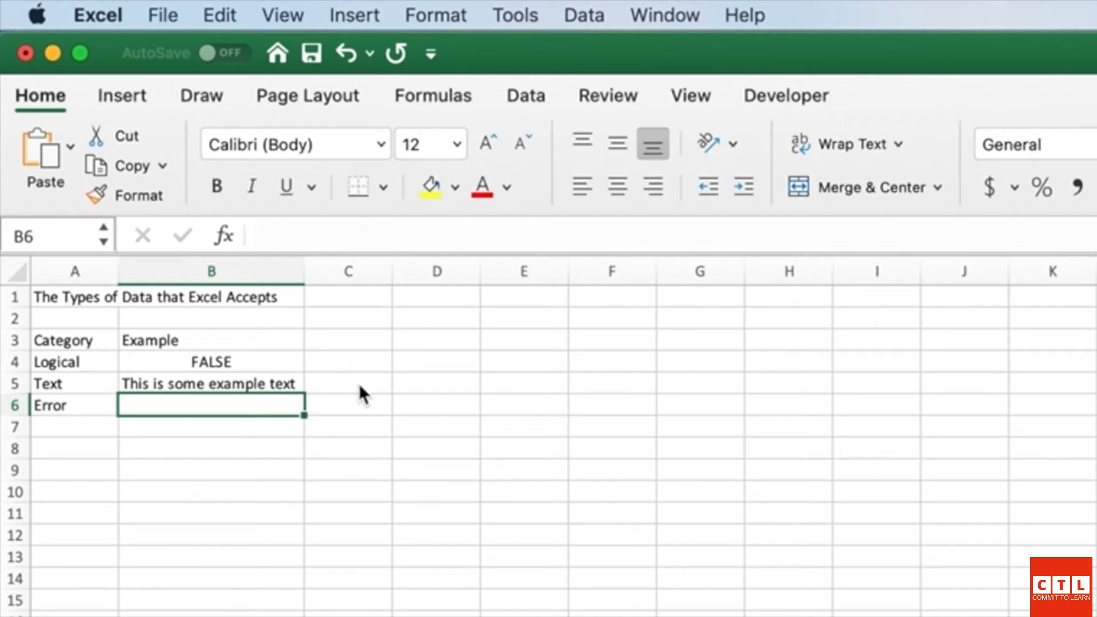
{"action": "type", "text": "="}
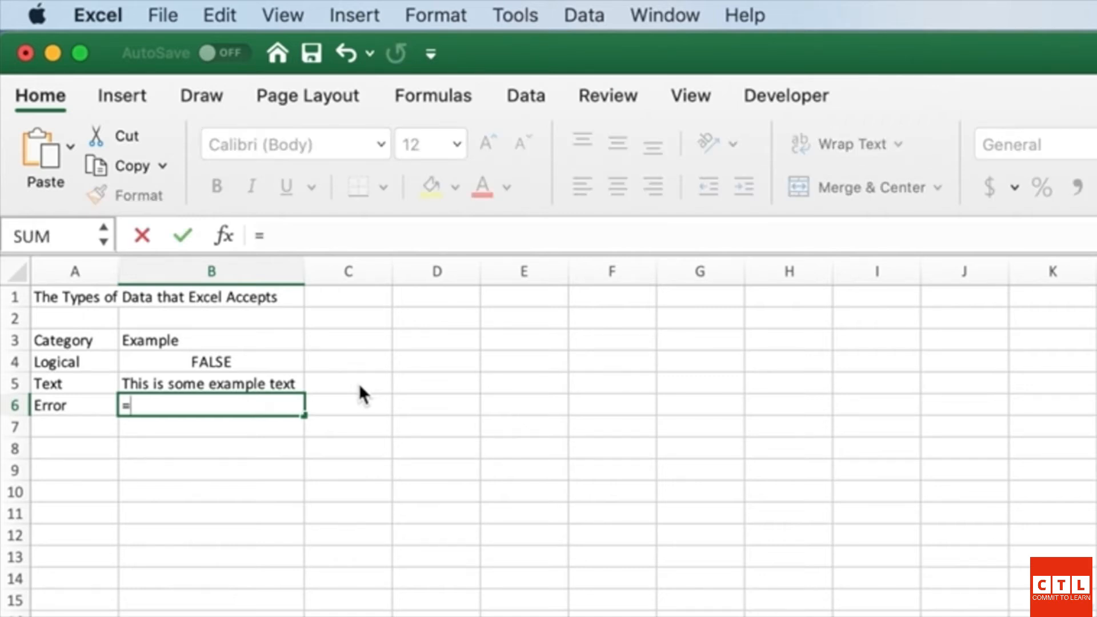
{"action": "type", "text": "10/"}
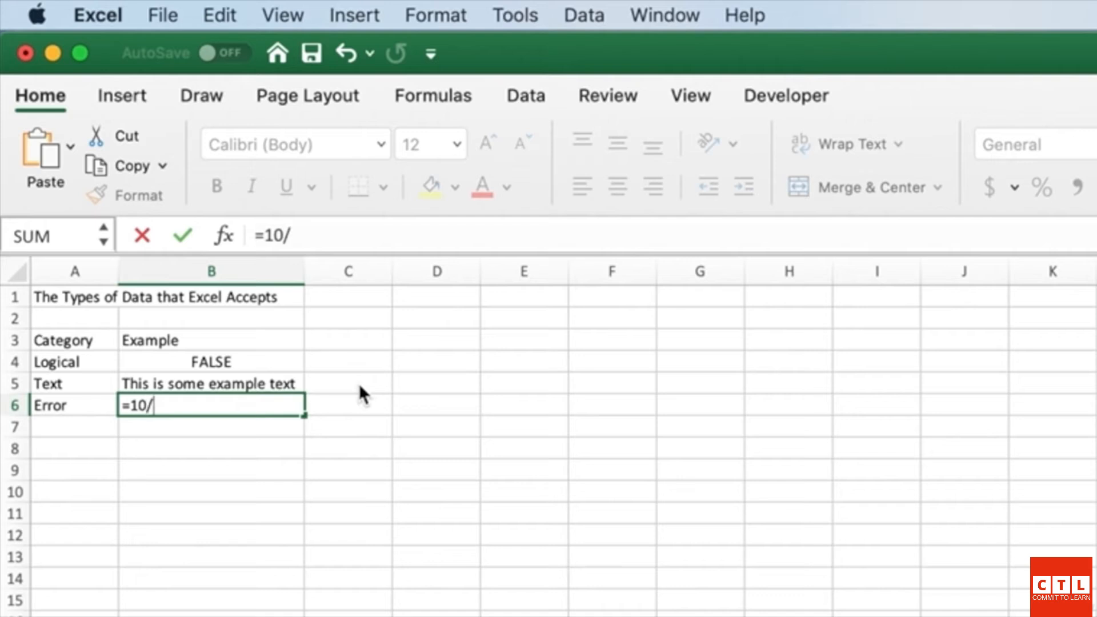
{"action": "type", "text": "0"}
{"action": "key", "text": "Return"}
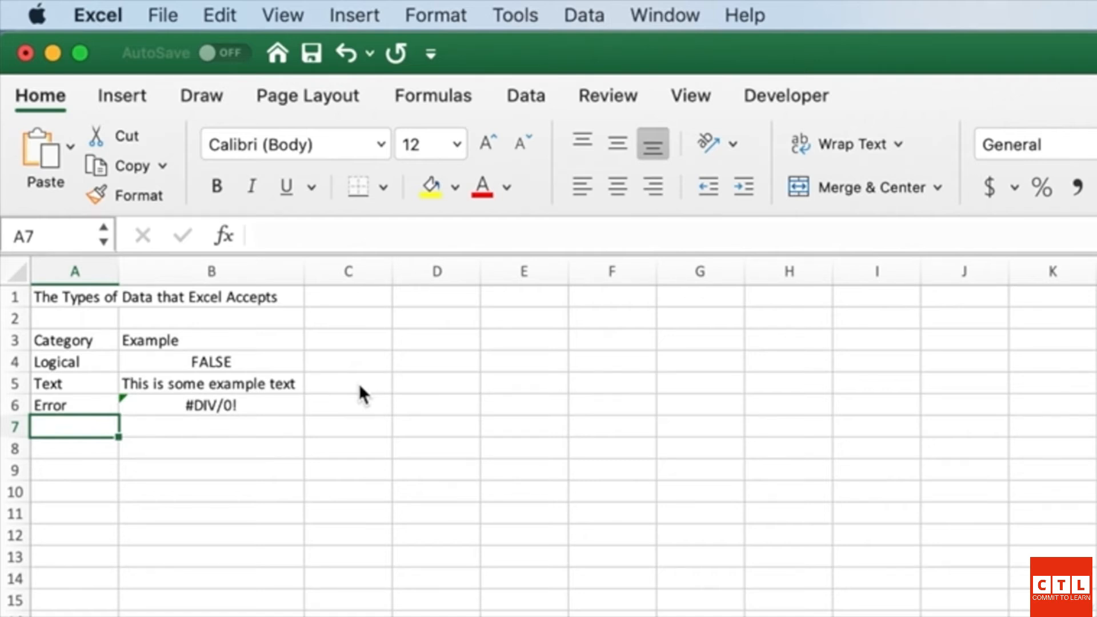
{"action": "key", "text": "Tab"}
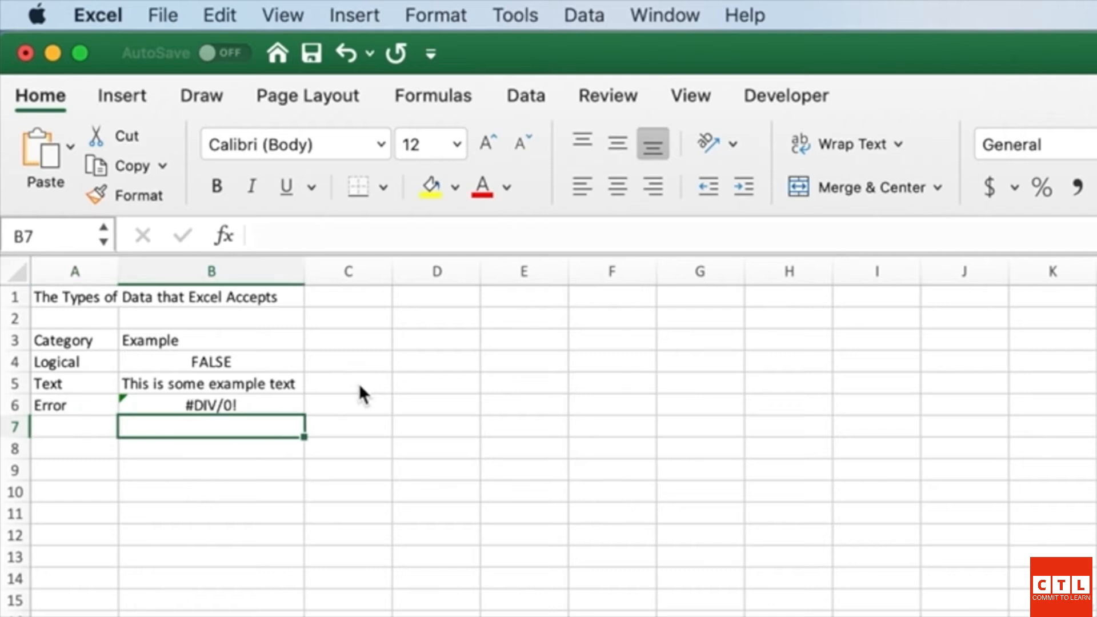
{"action": "key", "text": "Up"}
{"action": "key", "text": "Up"}
{"action": "key", "text": "Up"}
{"action": "key", "text": "Down"}
{"action": "key", "text": "Down"}
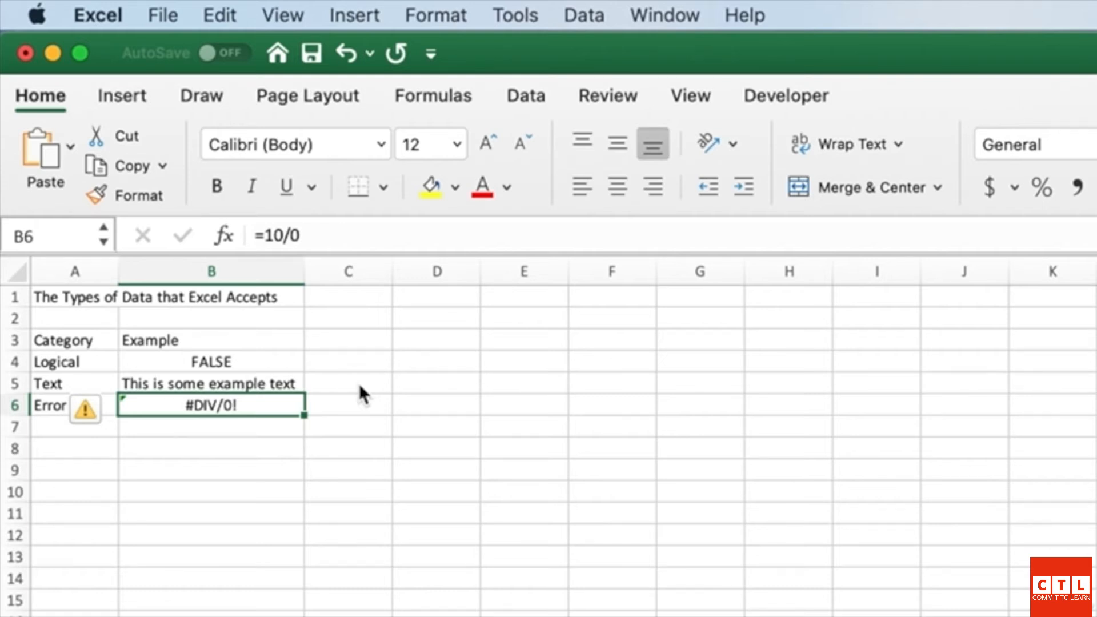
{"action": "key", "text": "Left"}
{"action": "key", "text": "Up"}
{"action": "key", "text": "Up"}
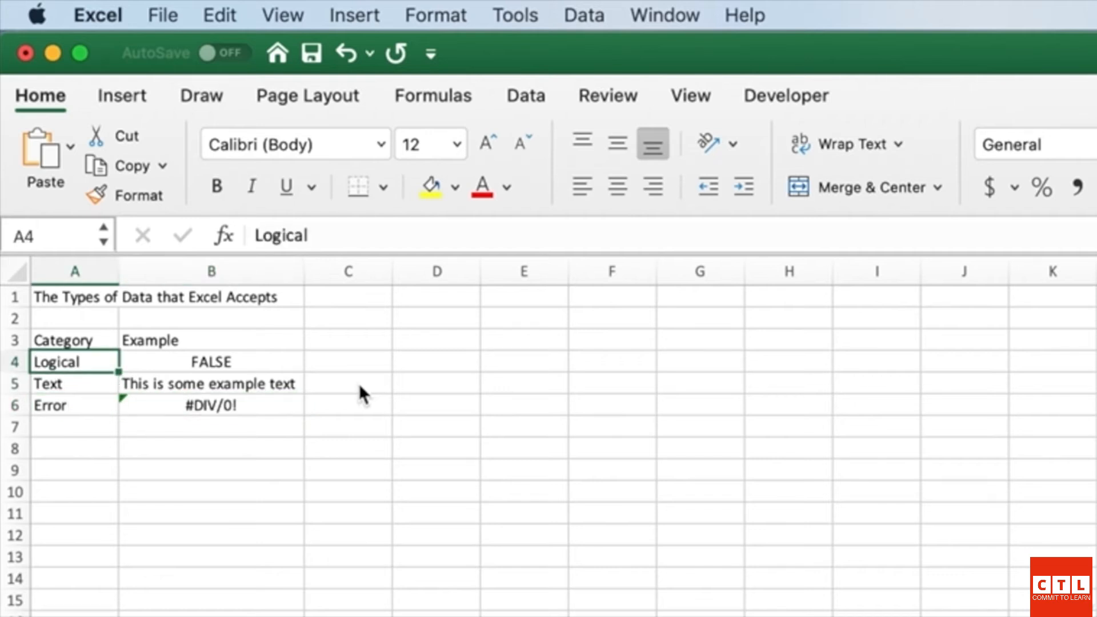
{"action": "key", "text": "Right"}
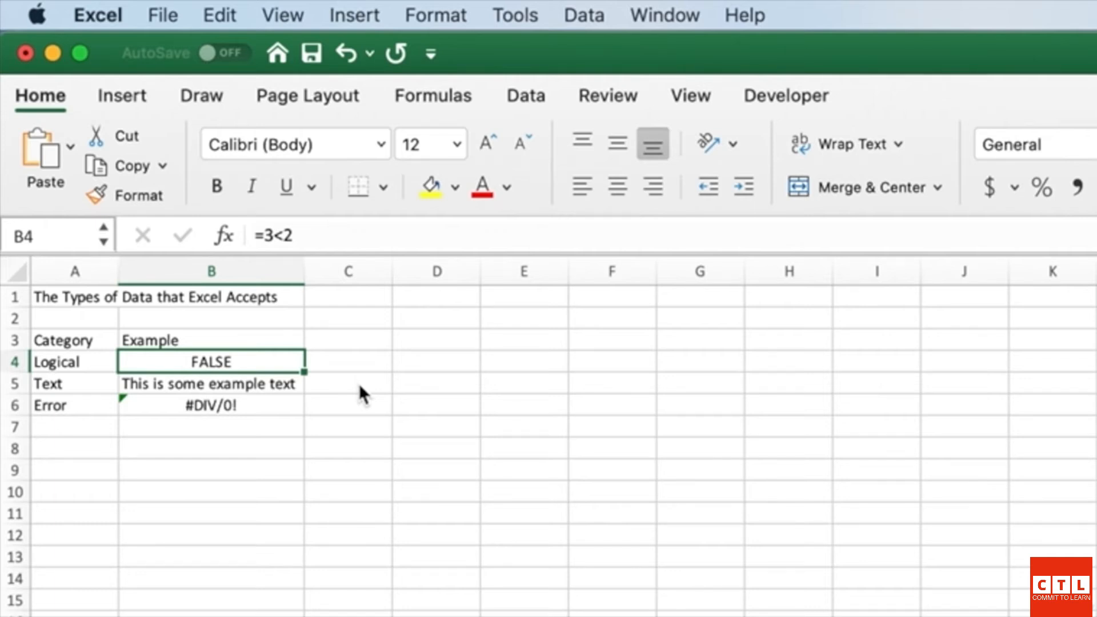
{"action": "key", "text": "Left"}
{"action": "key", "text": "Down"}
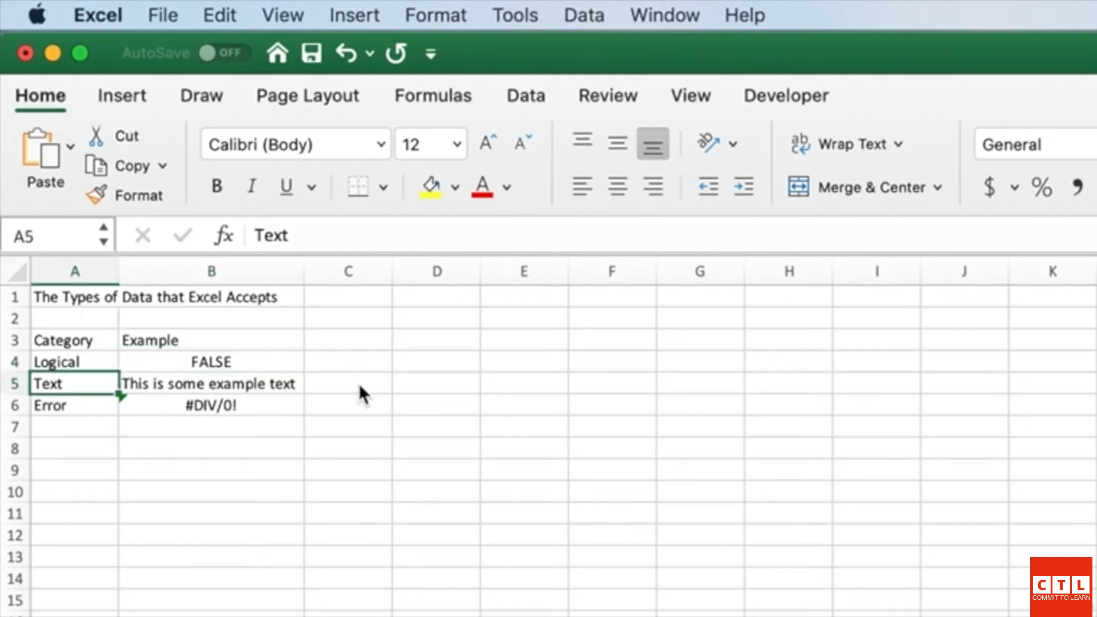
{"action": "key", "text": "Right"}
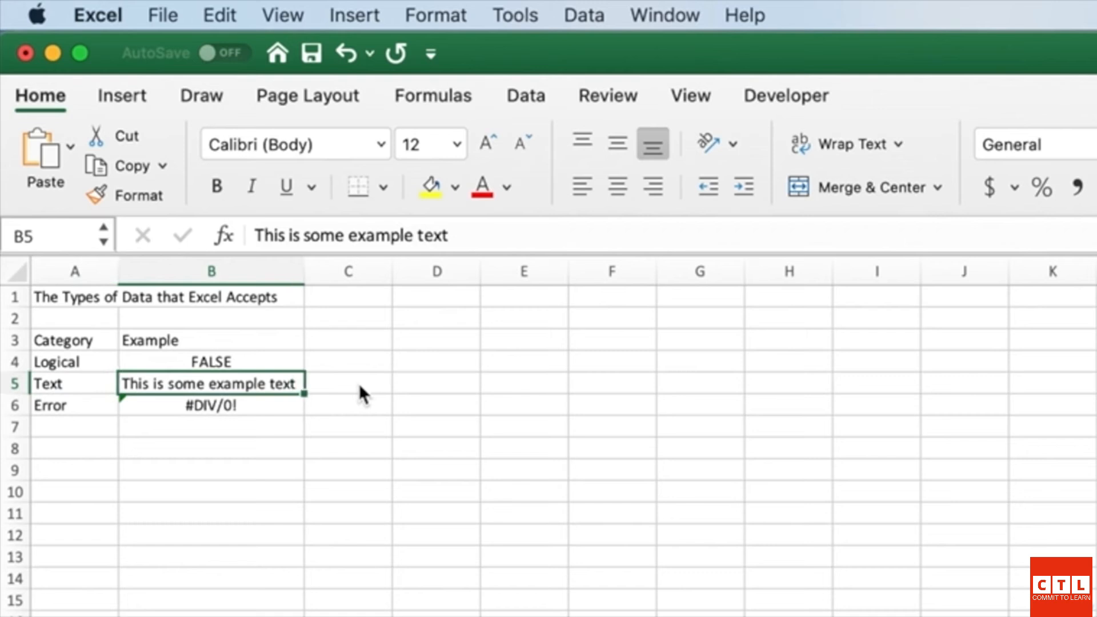
{"action": "key", "text": "Left"}
{"action": "key", "text": "Down"}
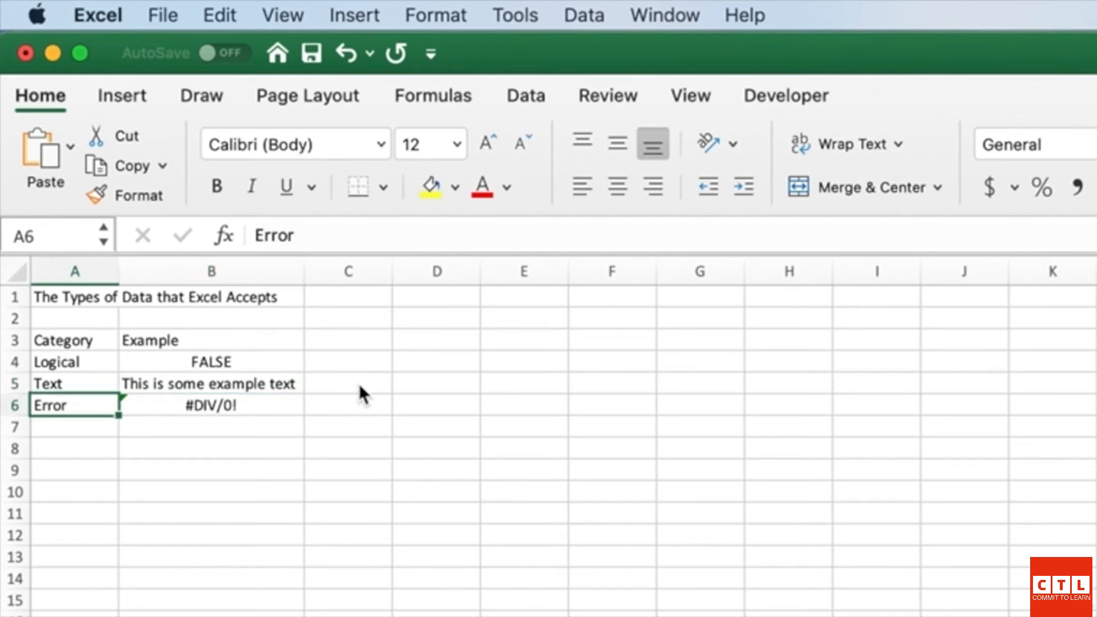
{"action": "key", "text": "Right"}
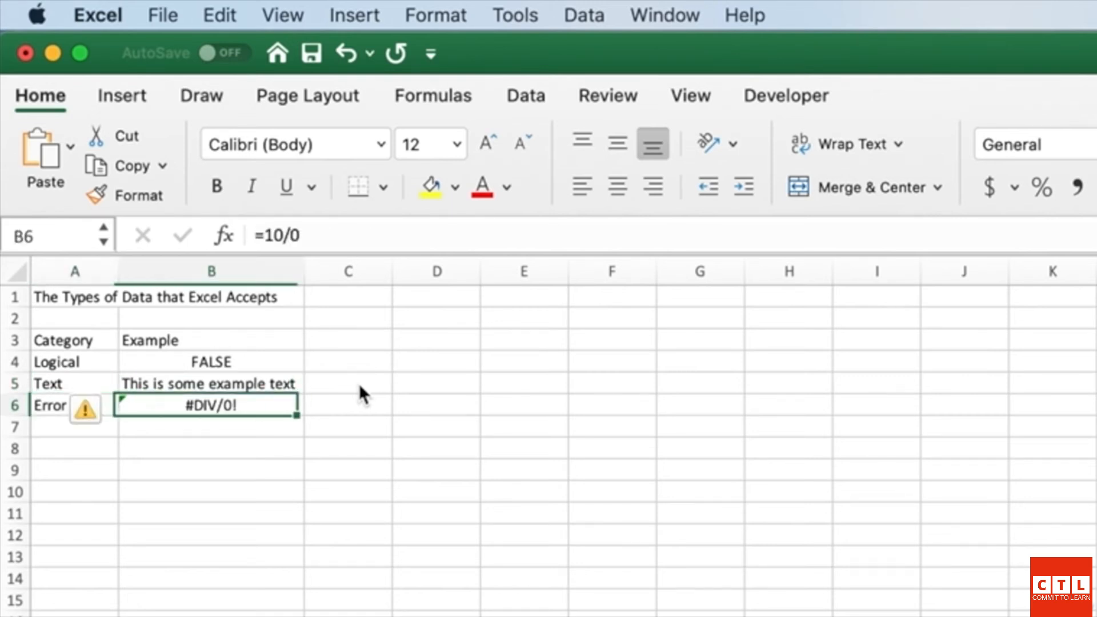
{"action": "key", "text": "Left"}
{"action": "key", "text": "Down"}
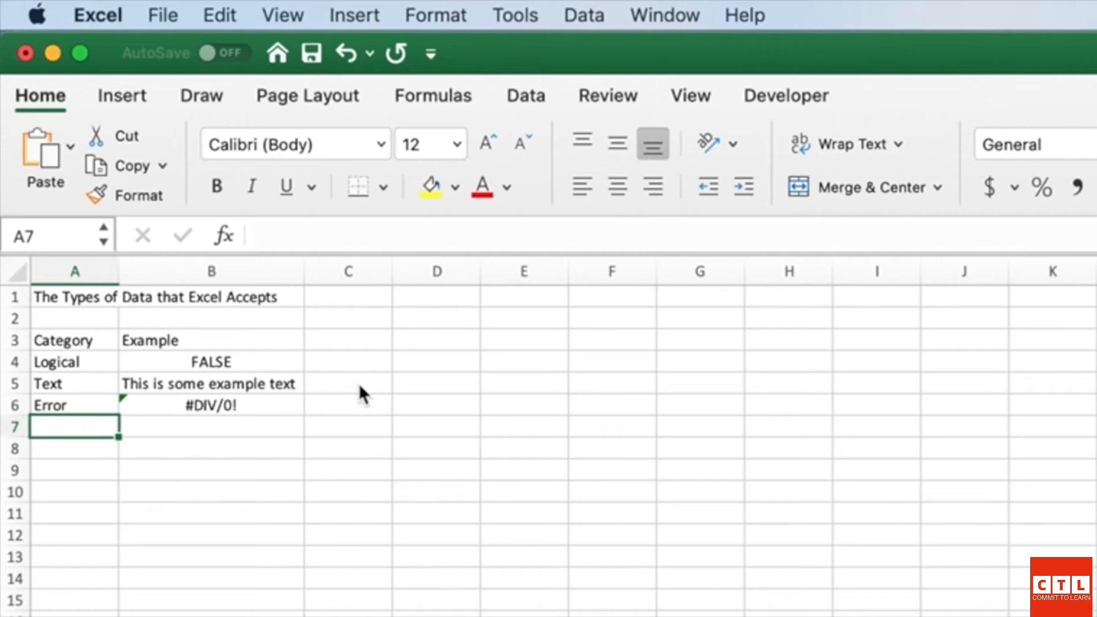
Step: Enter 'Number' in A7 with the value 10 in B7, ending in B8
{"action": "type", "text": "Number"}
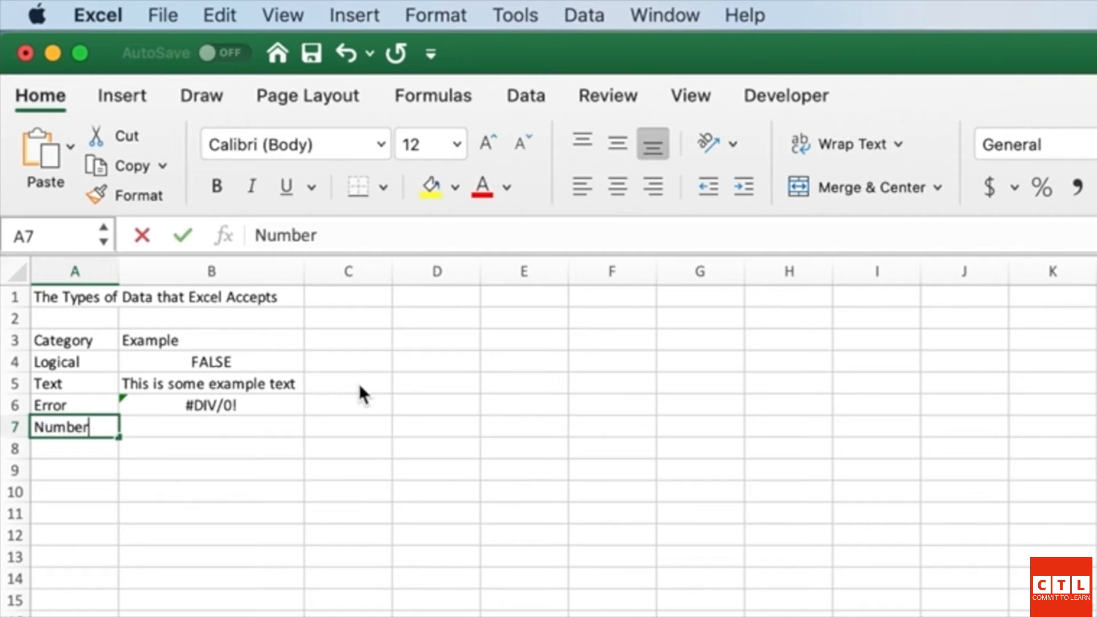
{"action": "key", "text": "Right"}
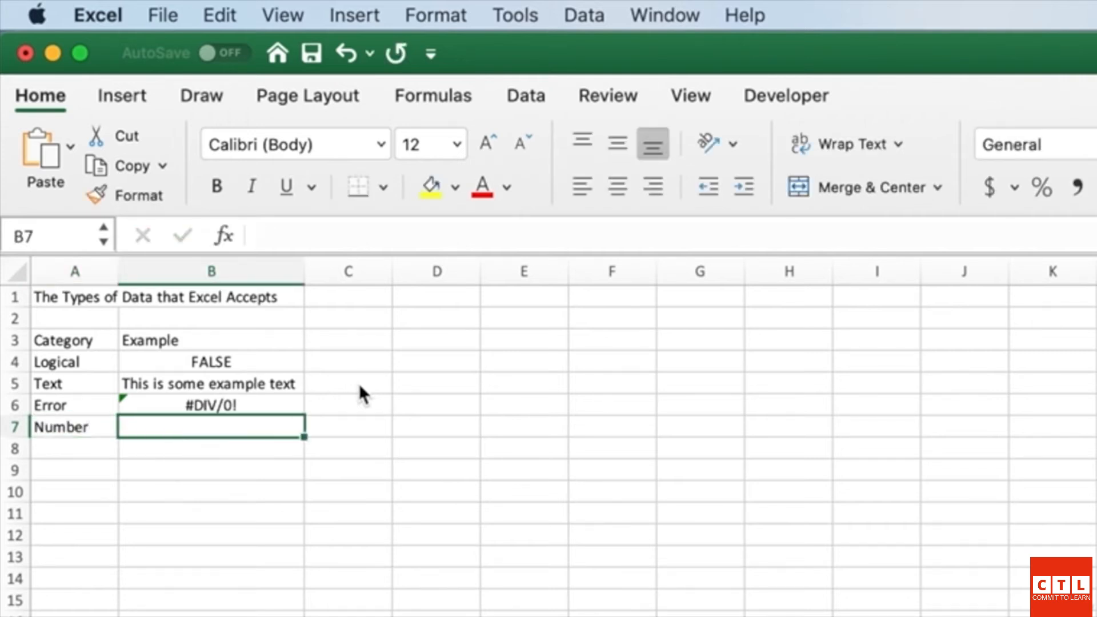
{"action": "type", "text": "10"}
{"action": "key", "text": "Return"}
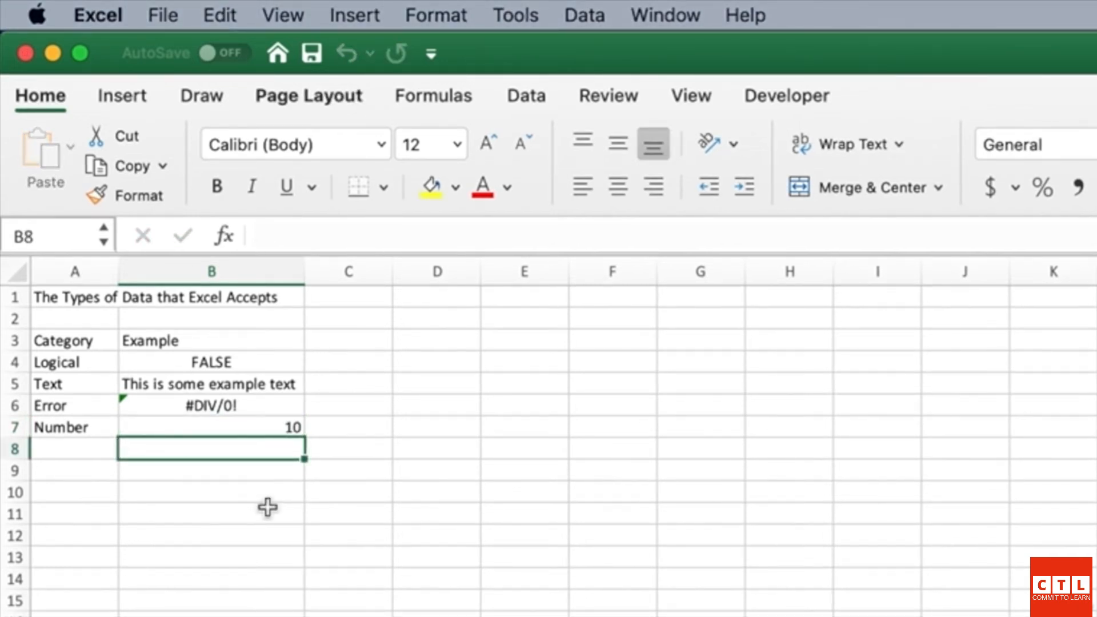
{"action": "key", "text": "Up"}
{"action": "key", "text": "Down"}
{"action": "key", "text": "Up"}
{"action": "key", "text": "Left"}
{"action": "key", "text": "Right"}
{"action": "key", "text": "Down"}
{"action": "key", "text": "Up"}
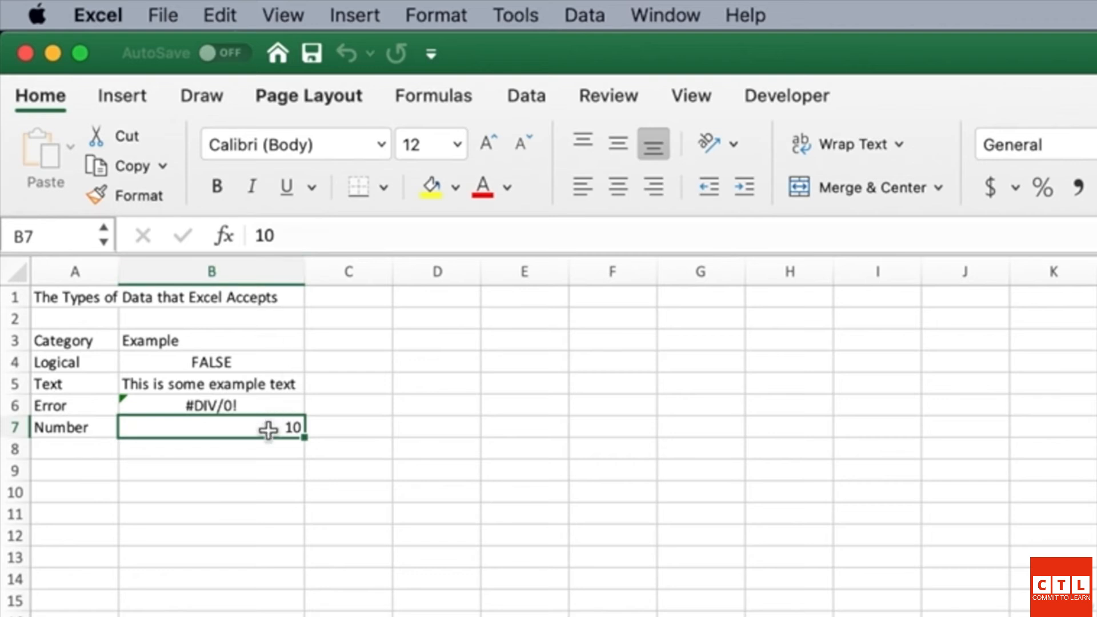
{"action": "key", "text": "Down"}
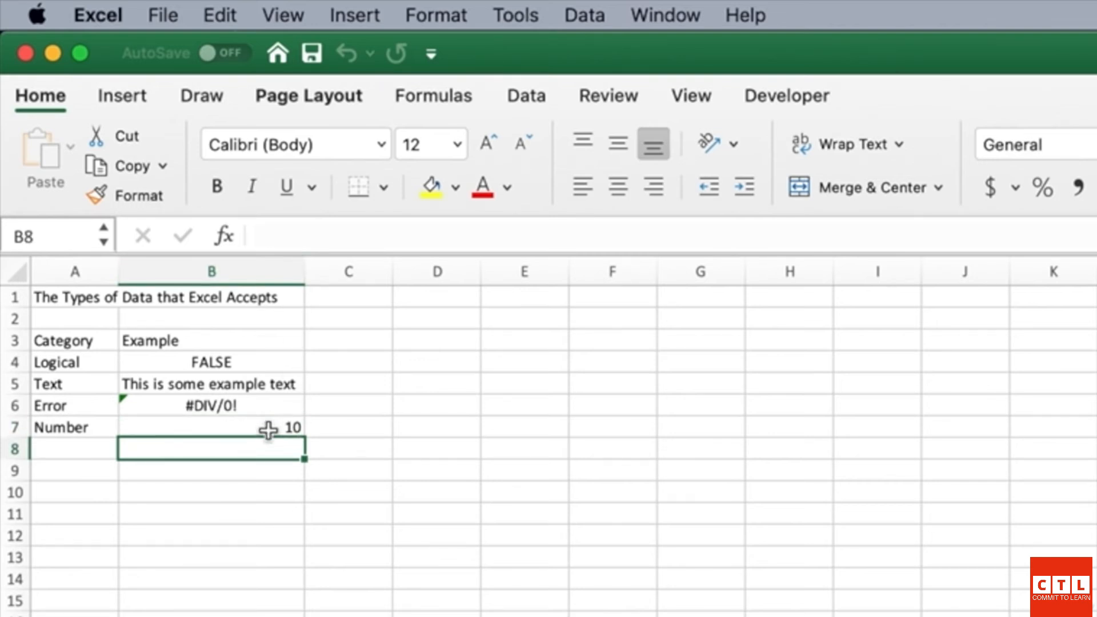
Step: Enter the formula =1/3 in B8 below 10, showing 0.333333333
{"action": "type", "text": "="}
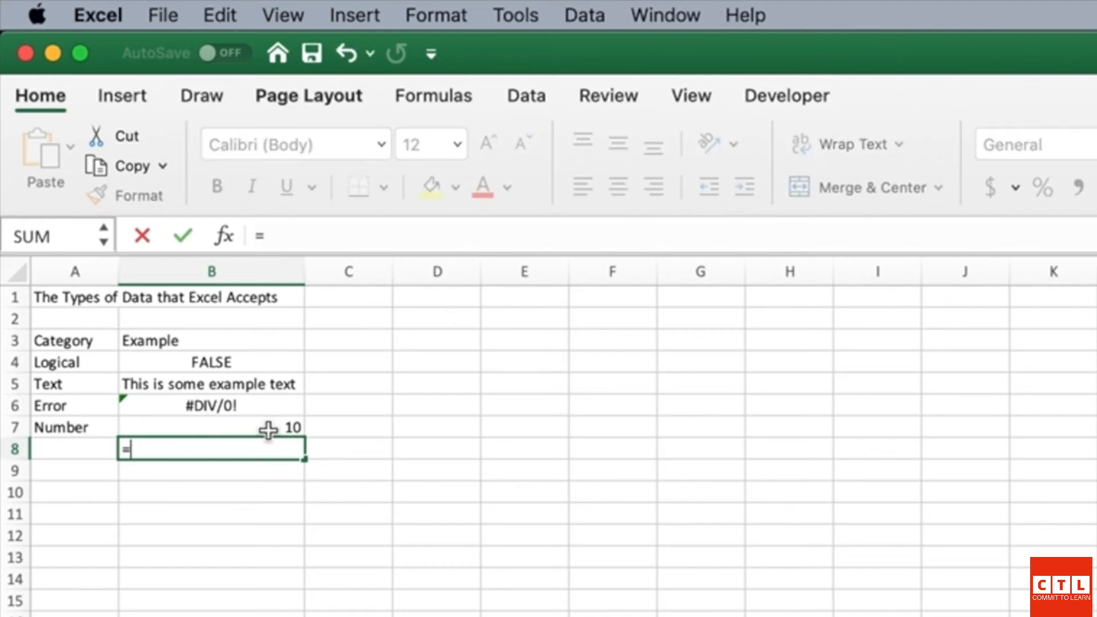
{"action": "type", "text": "1/3"}
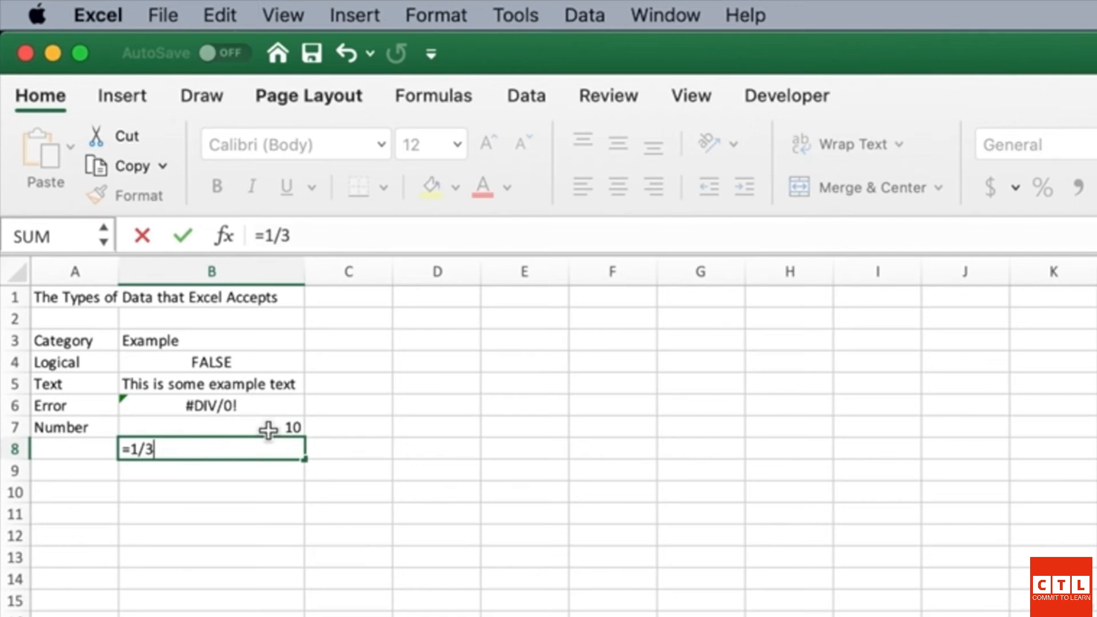
{"action": "key", "text": "Return"}
{"action": "key", "text": "Up"}
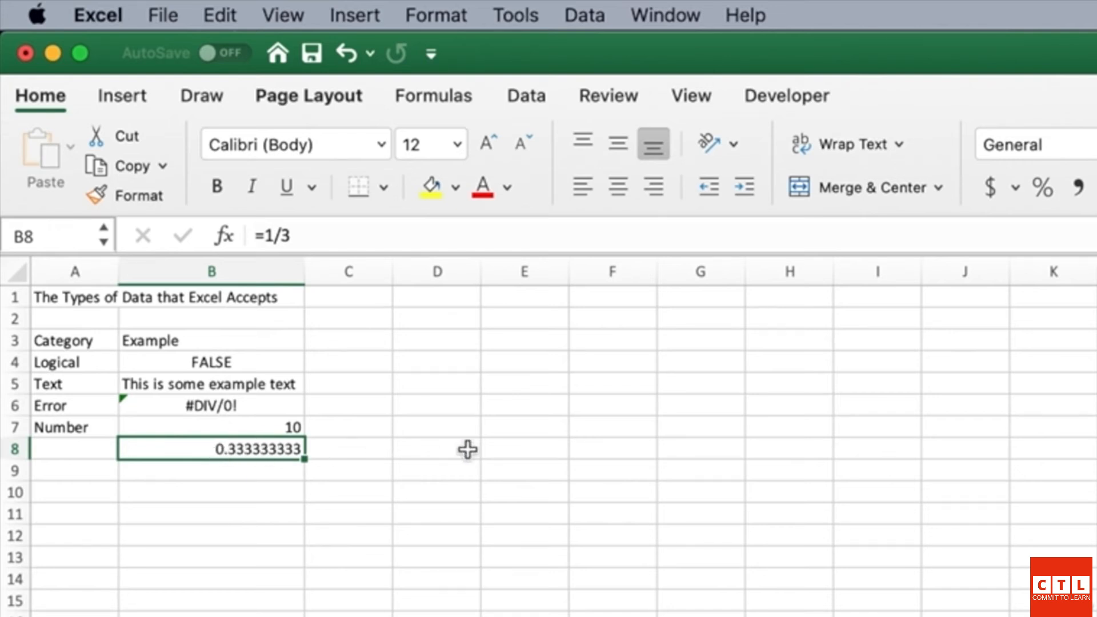
Step: Give B8 the Number format with 1 decimal place so it shows 0.3
{"action": "right_click", "coordinate": [249, 448]}
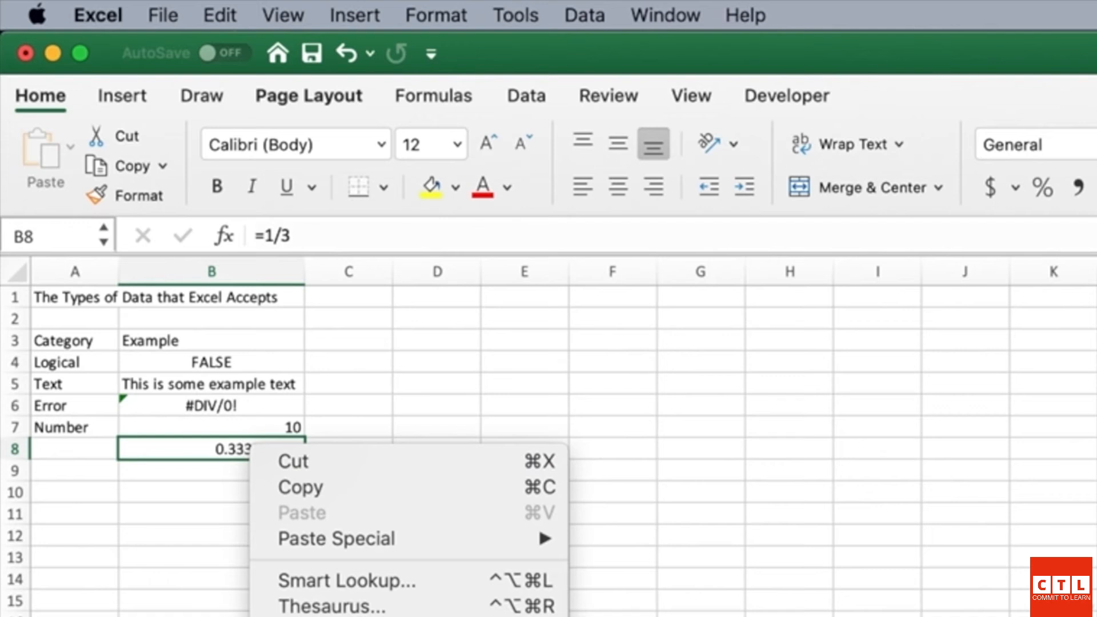
{"action": "key", "text": "Escape"}
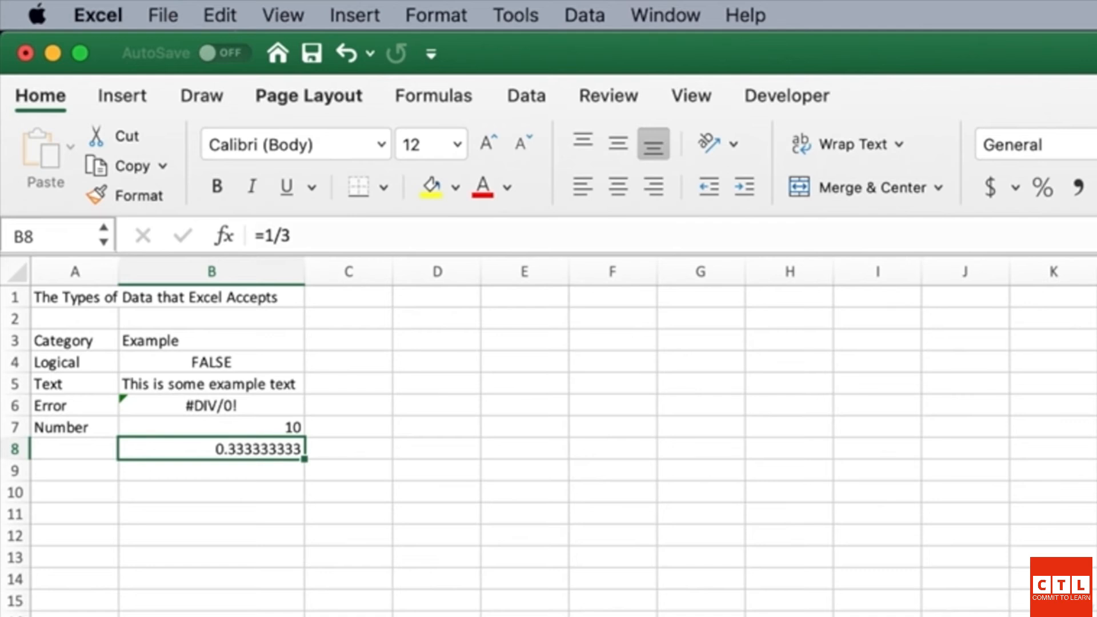
{"action": "key", "text": "super+1"}
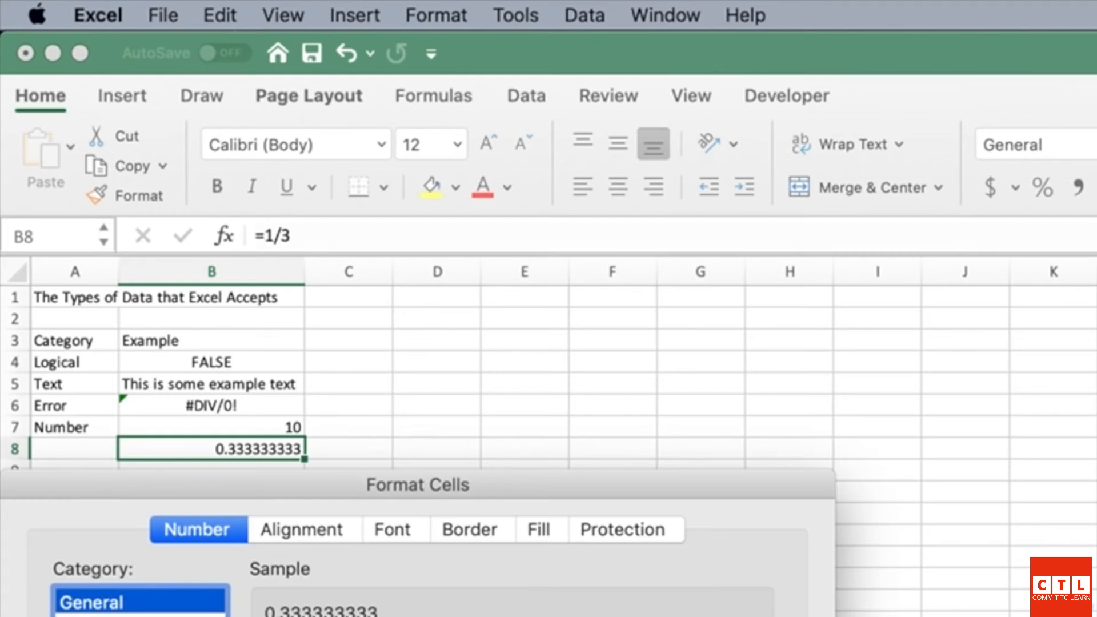
{"action": "left_click", "coordinate": [134, 615]}
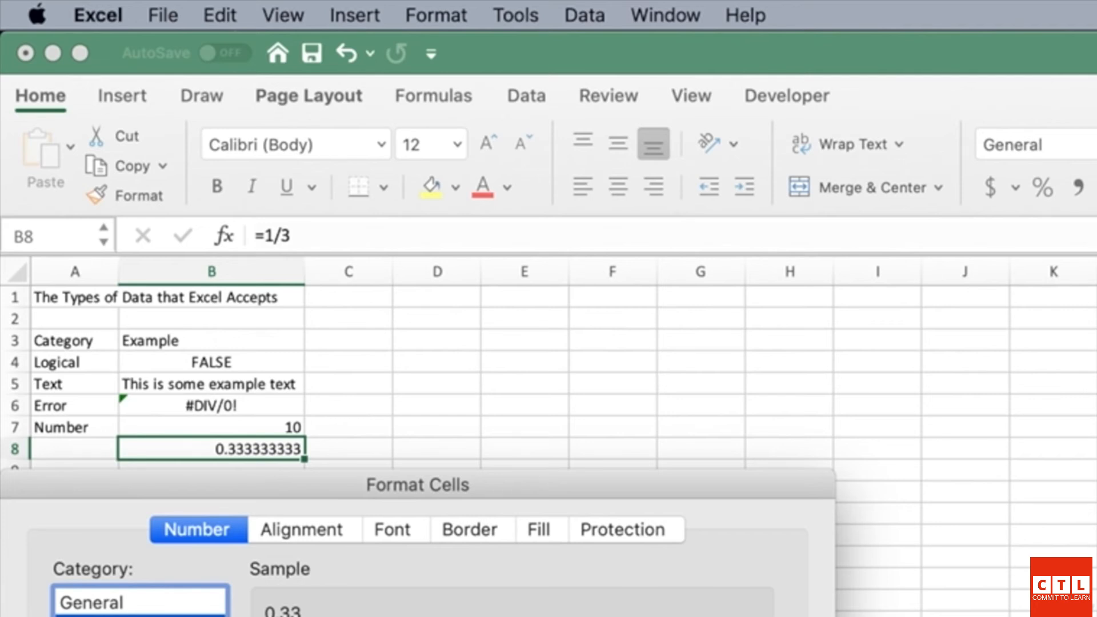
{"action": "left_click", "coordinate": [420, 616]}
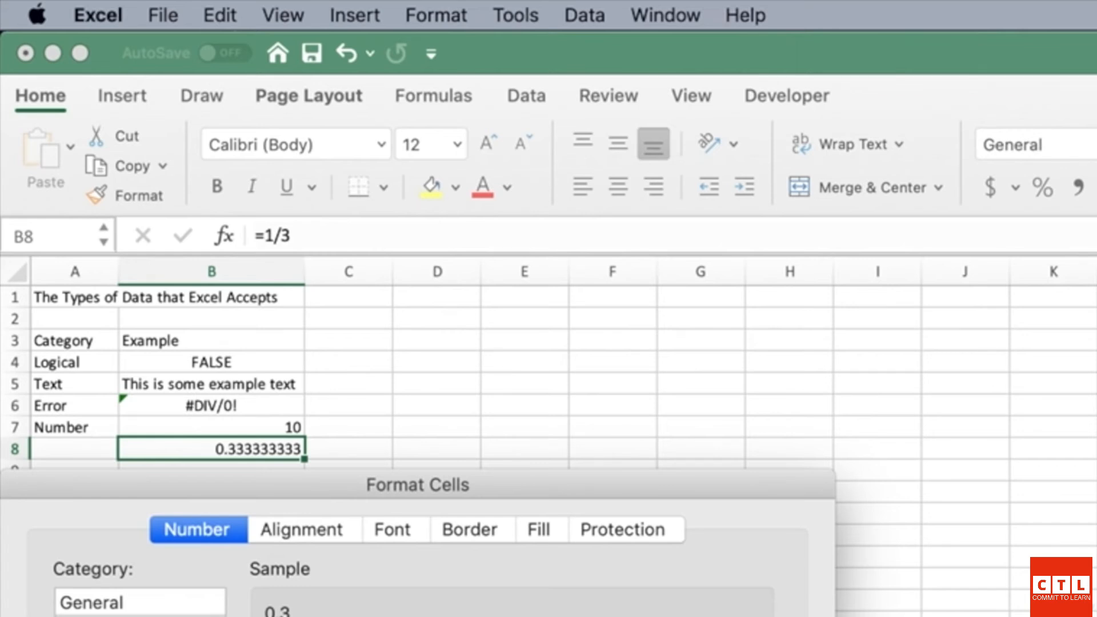
{"action": "left_click", "coordinate": [110, 616]}
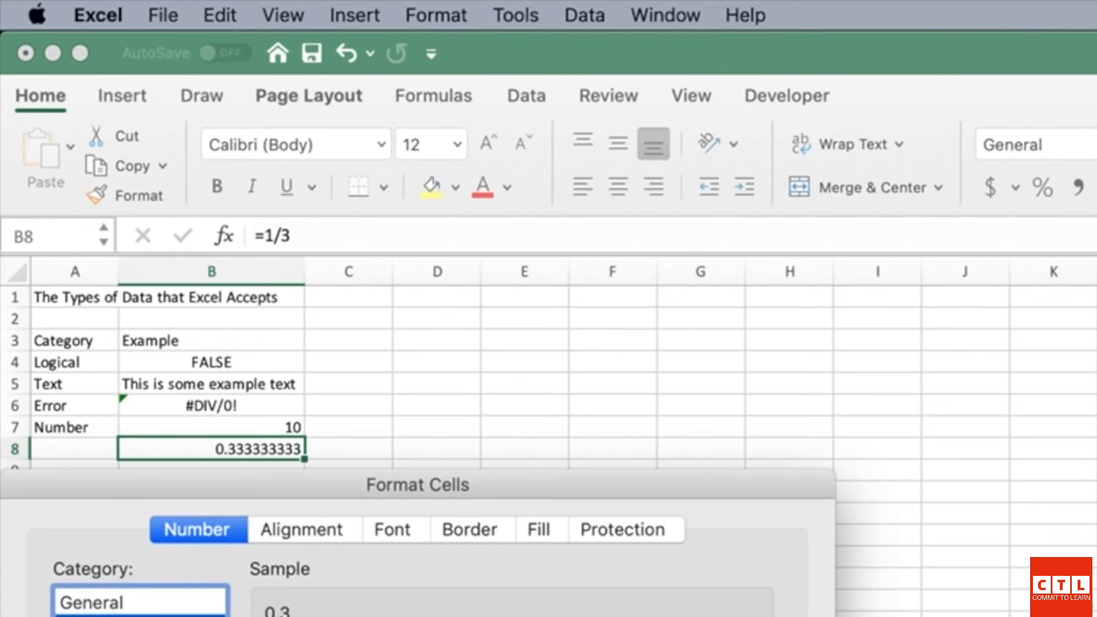
{"action": "key", "text": "Return"}
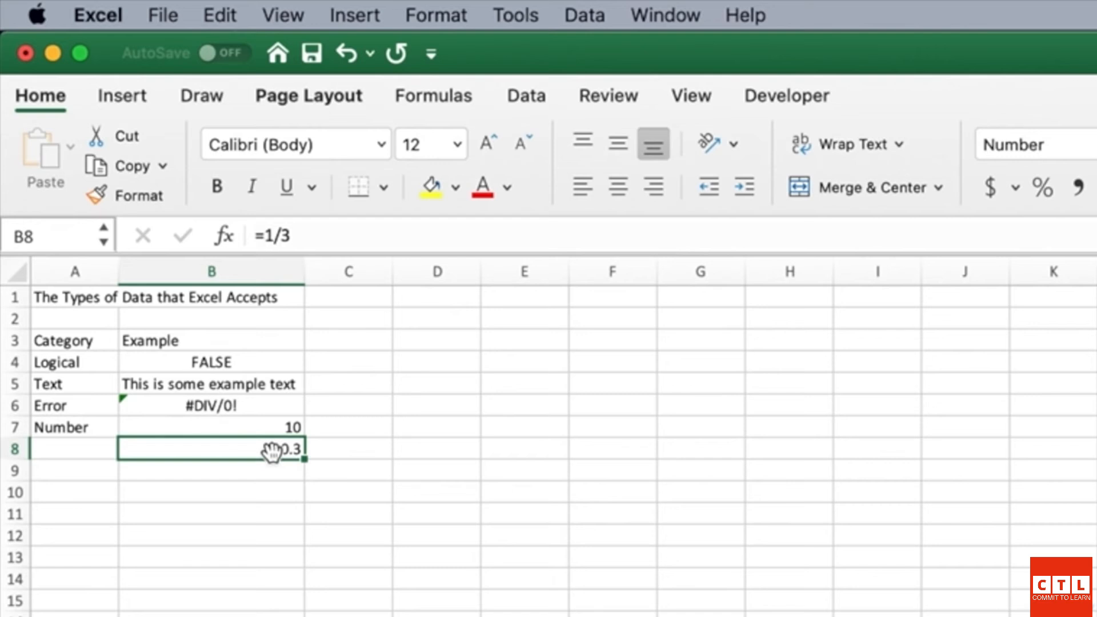
Step: Compare B8's 0.3 result with C8's format, then move down to B9
{"action": "key", "text": "Right"}
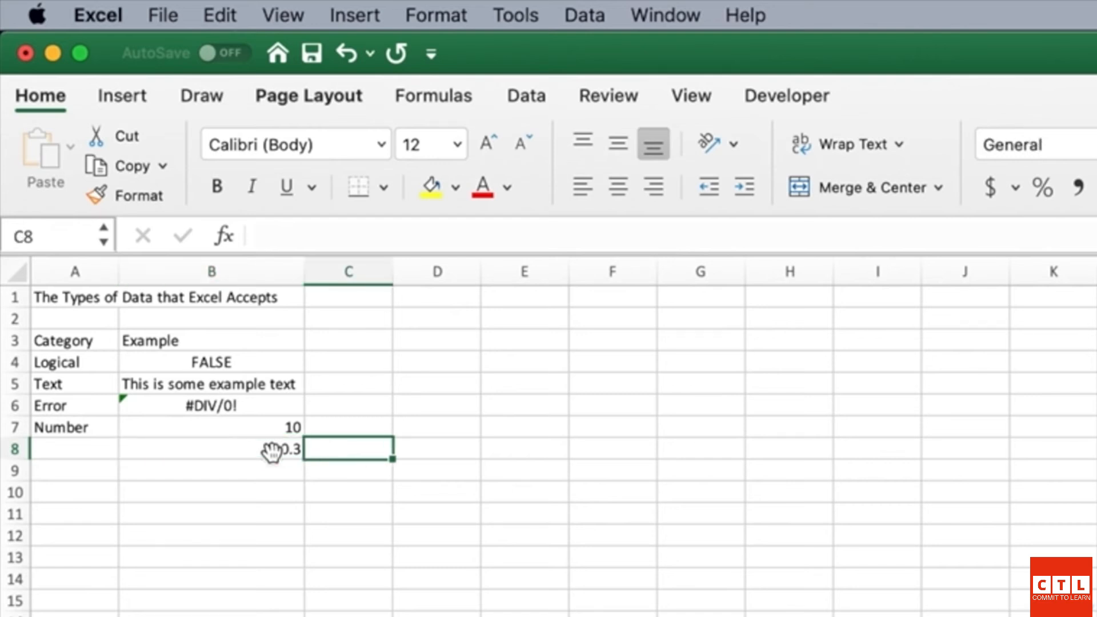
{"action": "left_click", "coordinate": [272, 452]}
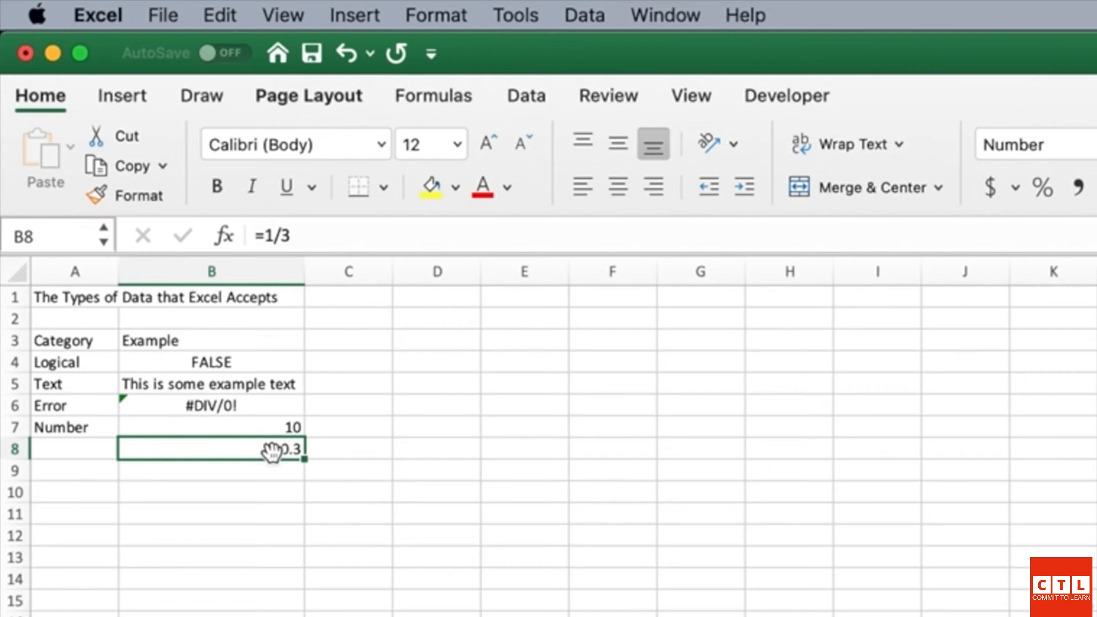
{"action": "key", "text": "Right"}
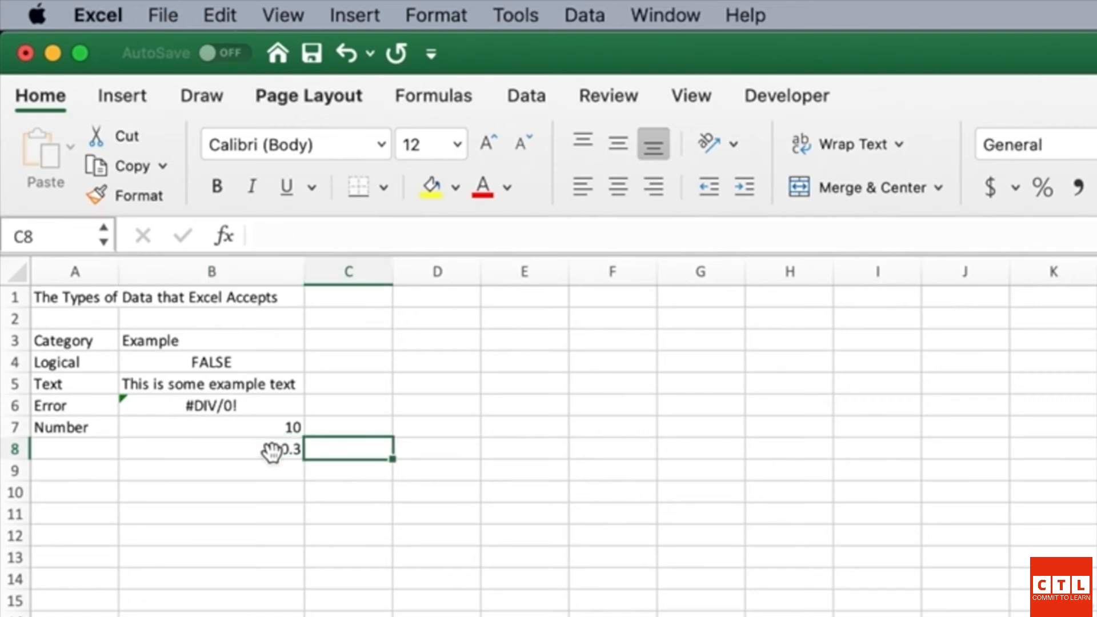
{"action": "left_click", "coordinate": [271, 452]}
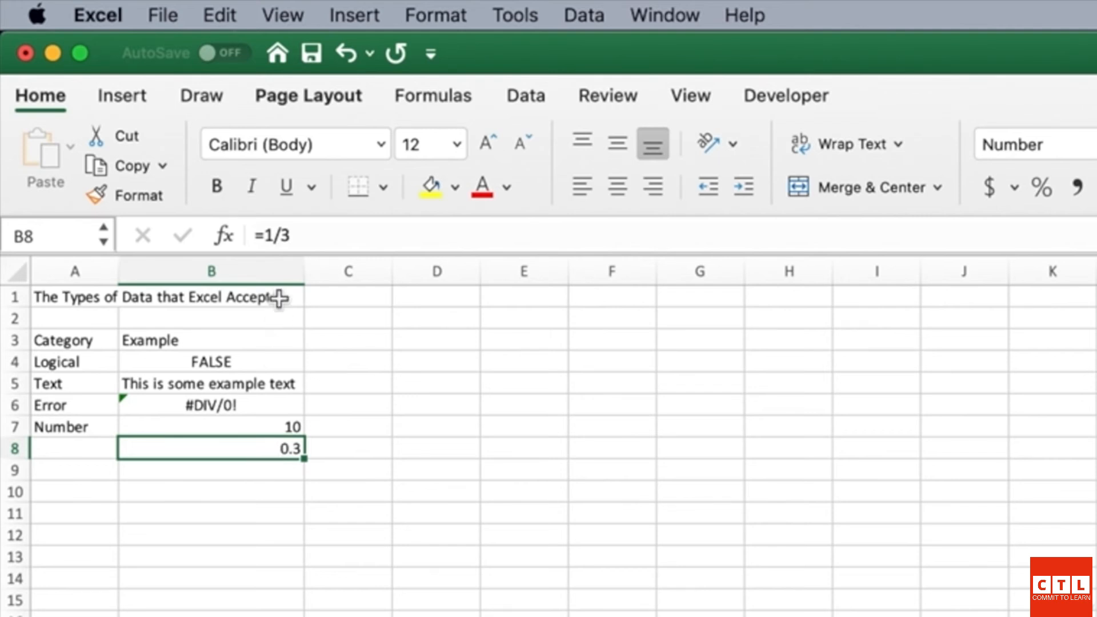
{"action": "left_click", "coordinate": [246, 471]}
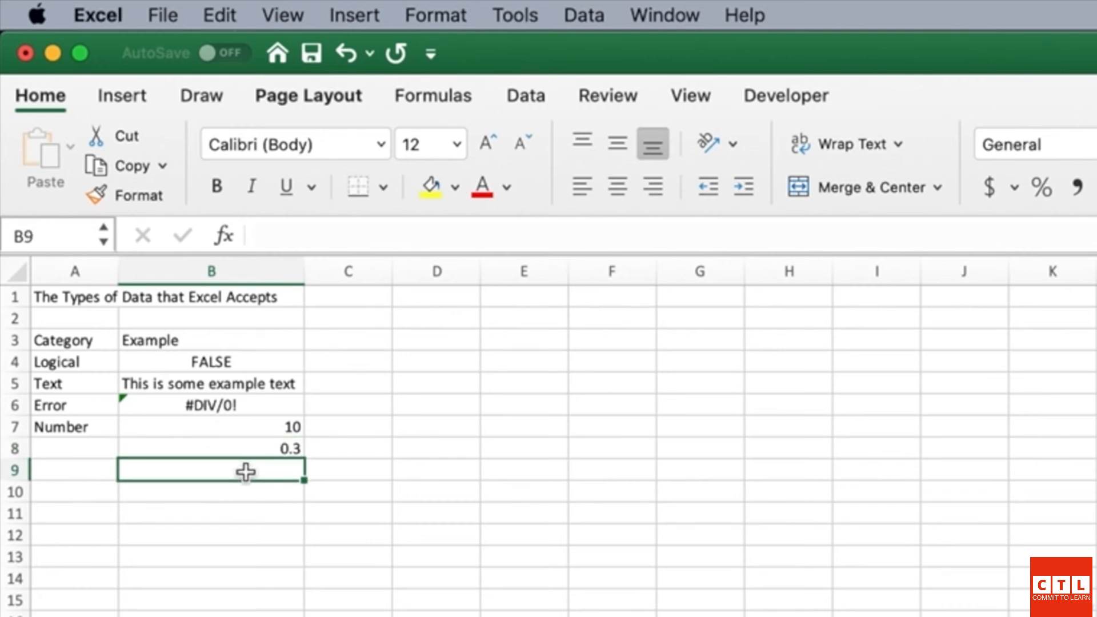
Step: Label A9 'Date' and enter 1/1/2030 in B9, which displays as 1/1/30
{"action": "key", "text": "Left"}
{"action": "type", "text": "Date"}
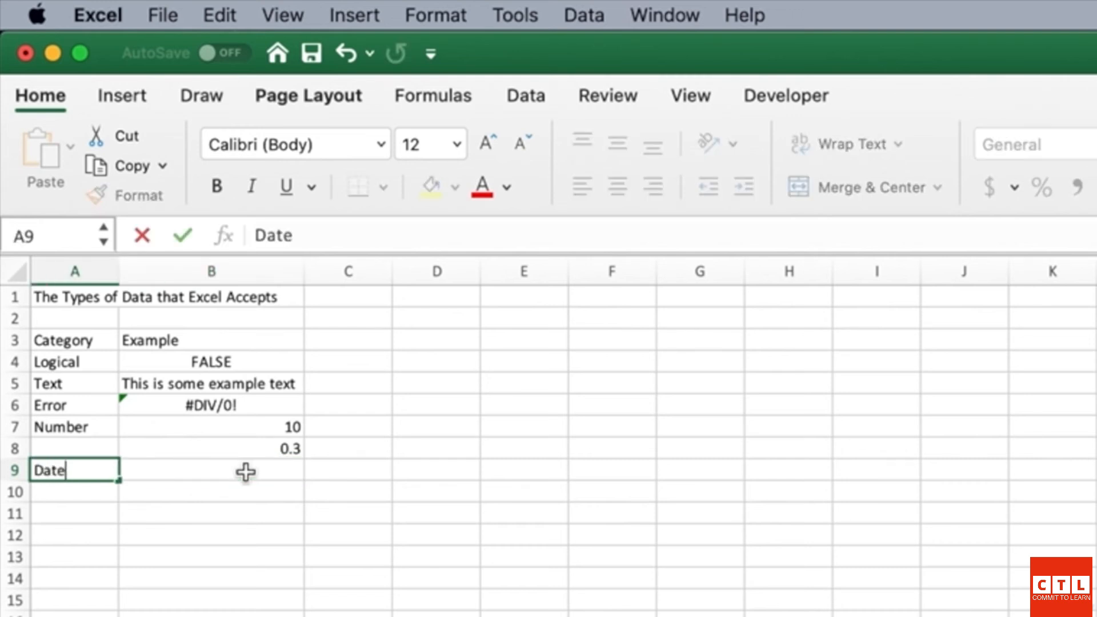
{"action": "key", "text": "Right"}
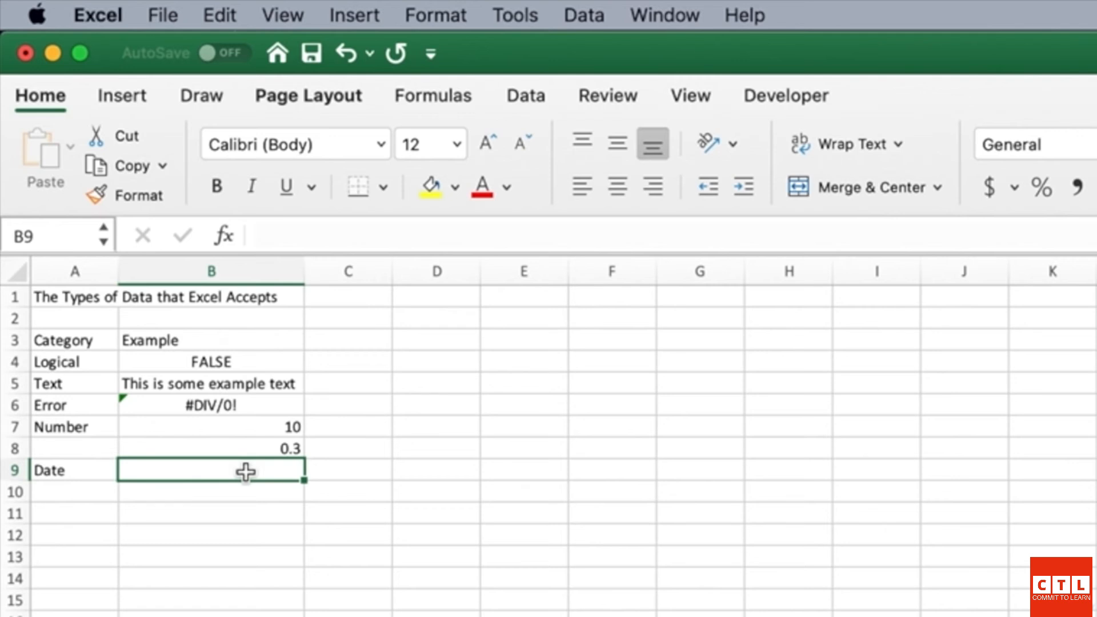
{"action": "type", "text": "1/"}
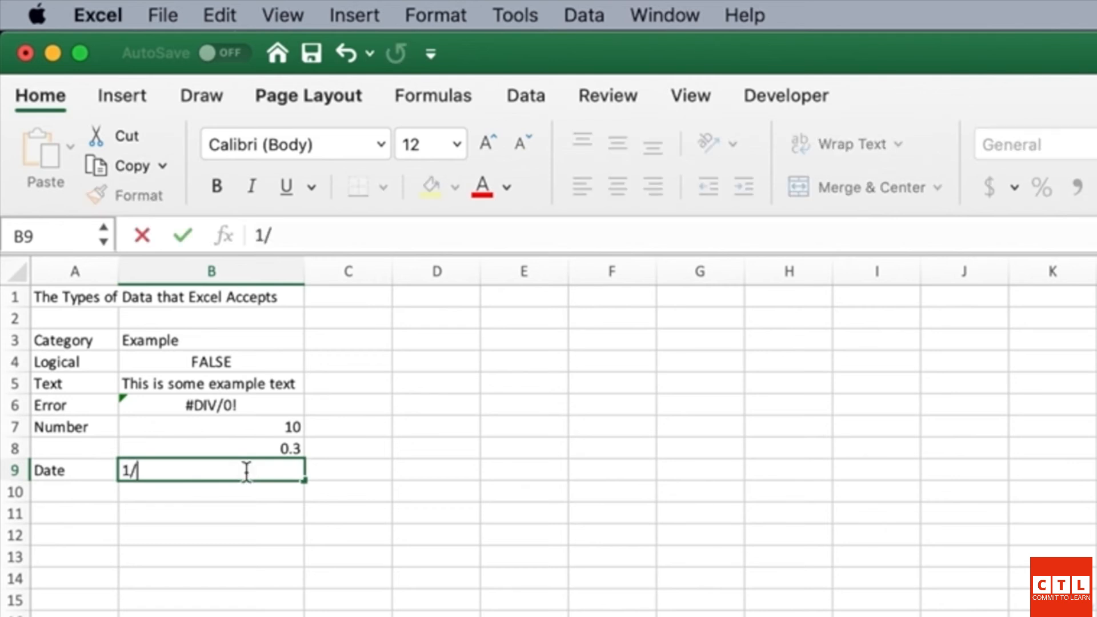
{"action": "type", "text": "1/2030"}
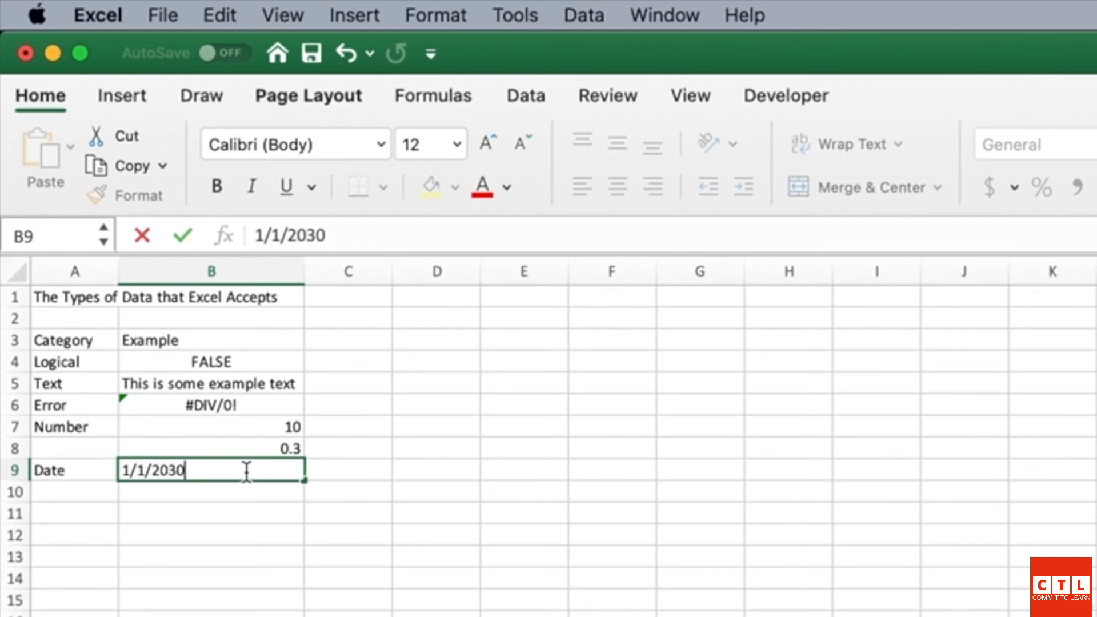
{"action": "key", "text": "Return"}
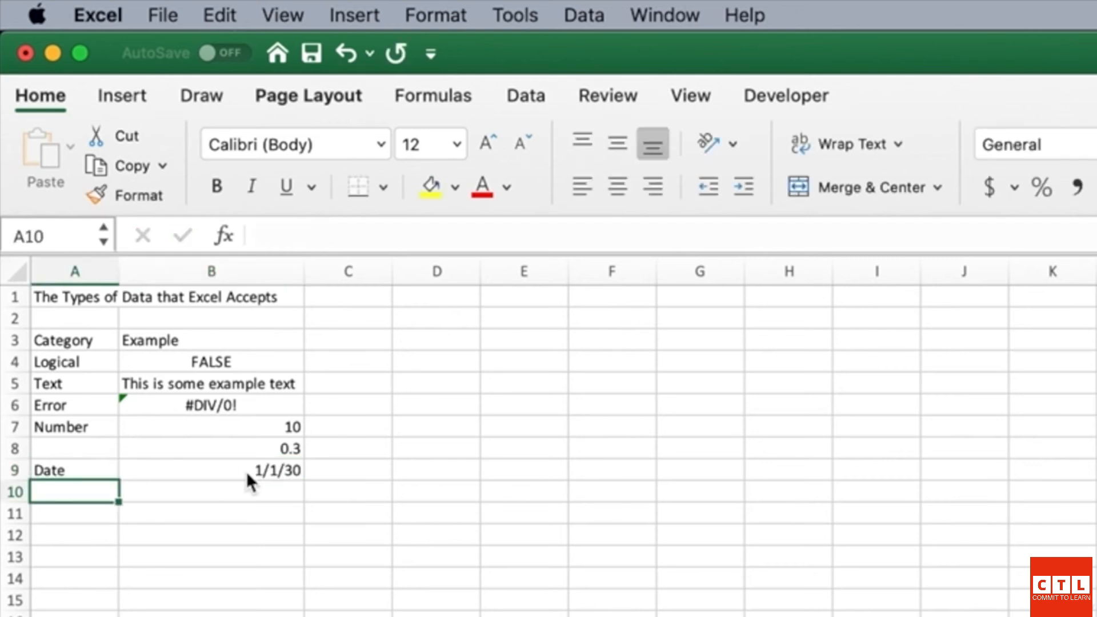
{"action": "key", "text": "Right"}
{"action": "key", "text": "Up"}
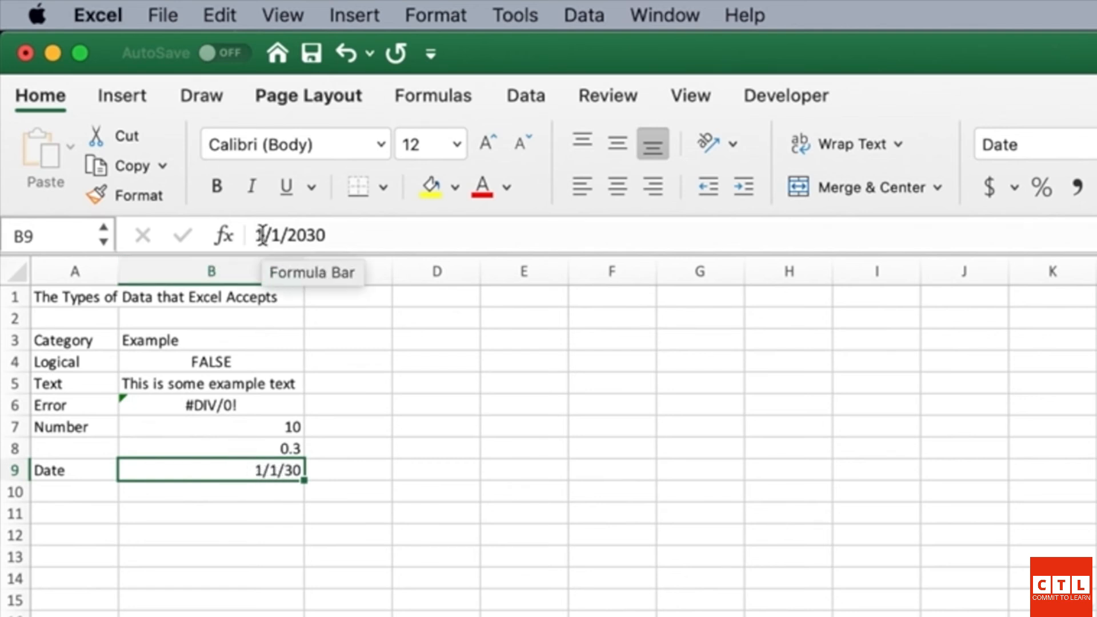
Step: Apply the d-mmm date format to B9 so it shows 1-Jan
{"action": "right_click", "coordinate": [246, 470]}
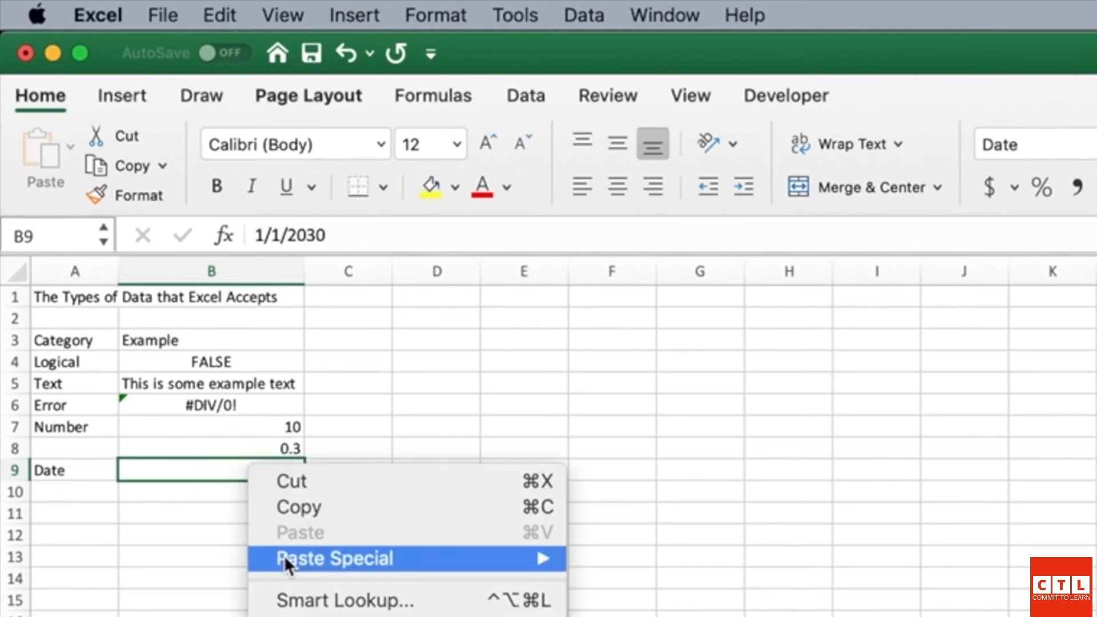
{"action": "left_click", "coordinate": [320, 616]}
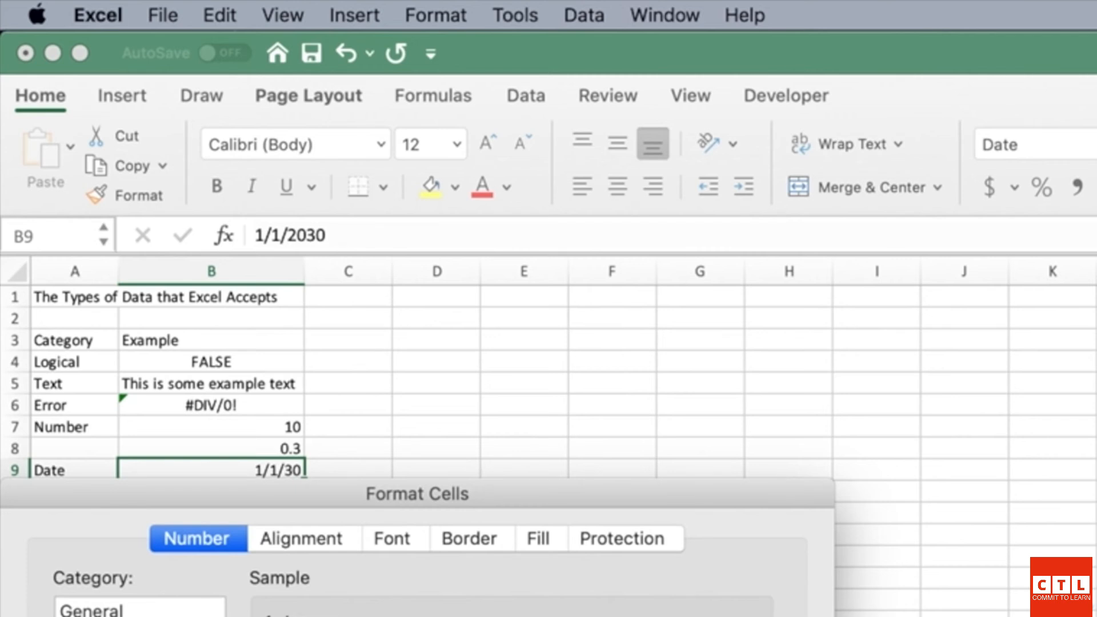
{"action": "key", "text": "Return"}
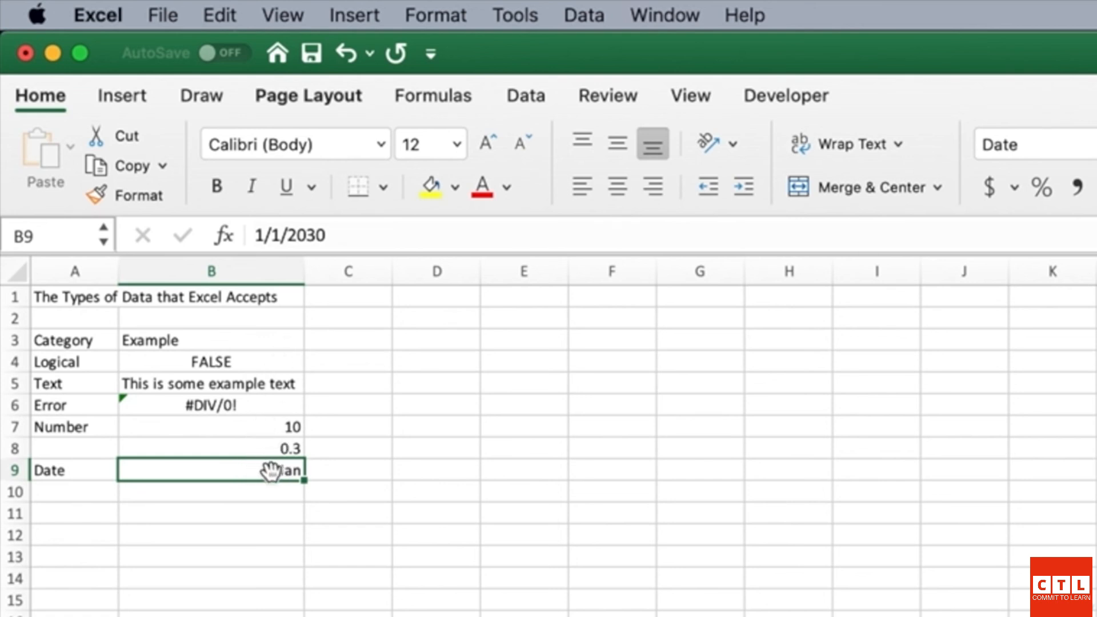
Step: Enter =B9+30 in B10 so it shows 31-Jan
{"action": "left_click", "coordinate": [269, 492]}
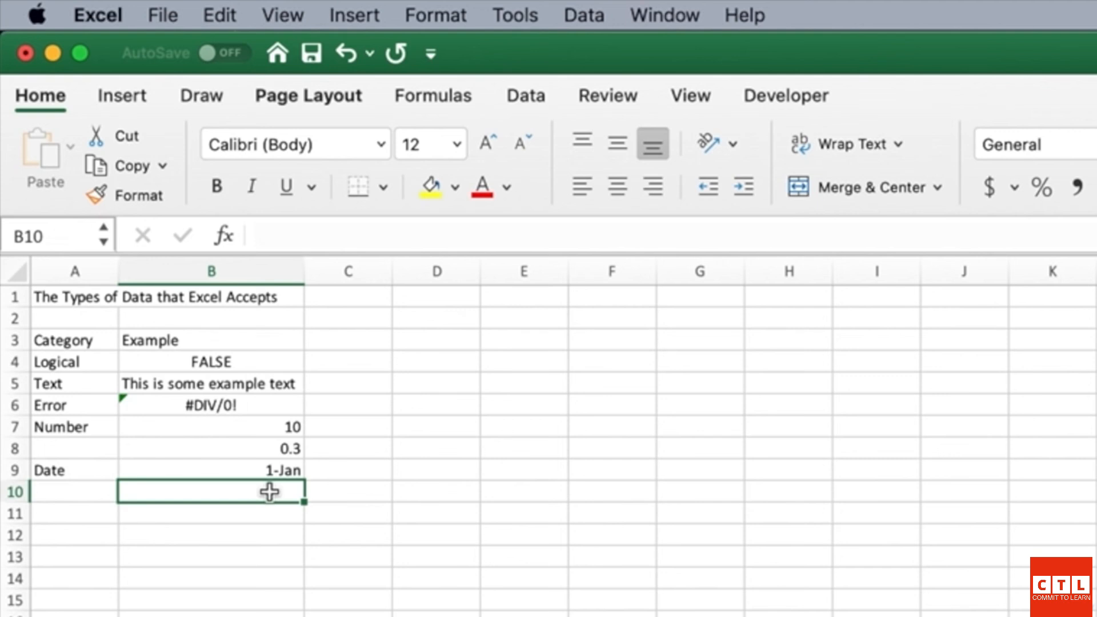
{"action": "type", "text": "="}
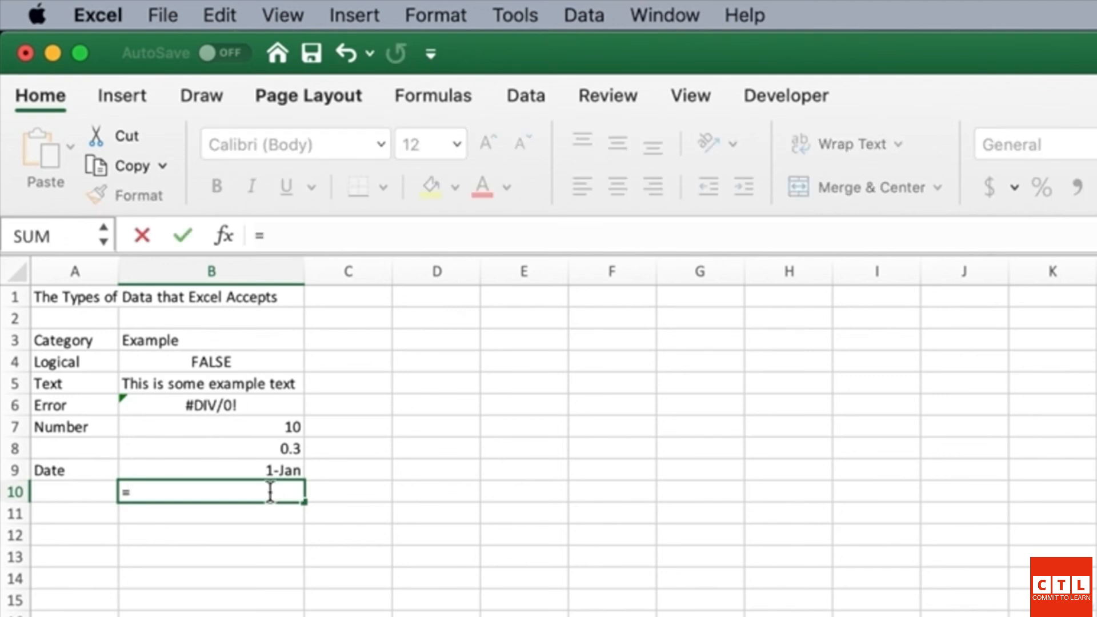
{"action": "key", "text": "Up"}
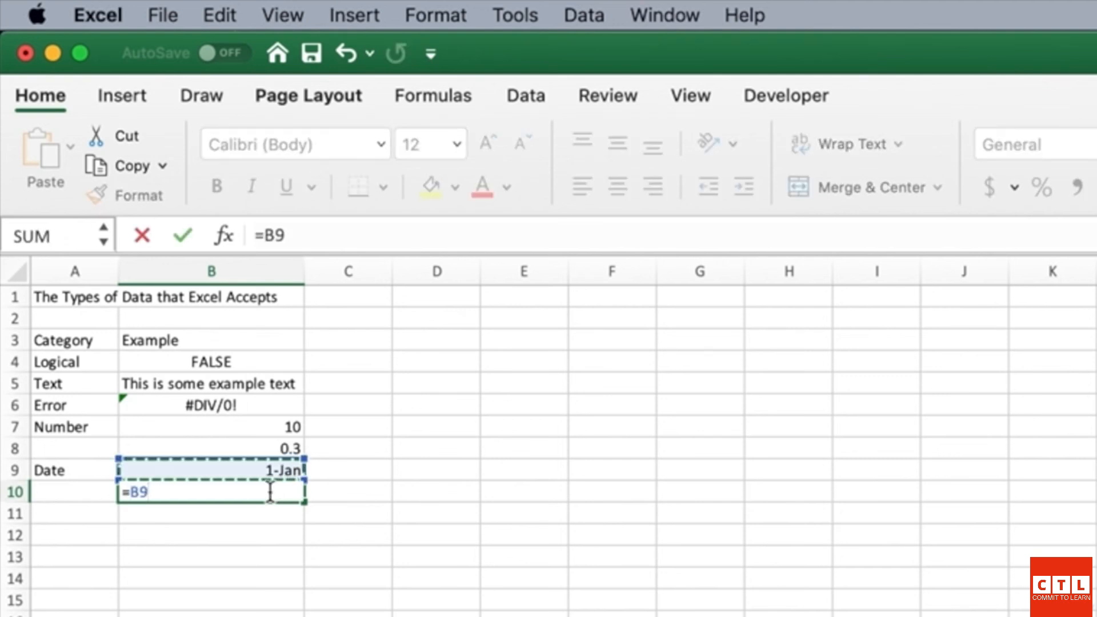
{"action": "type", "text": "+3"}
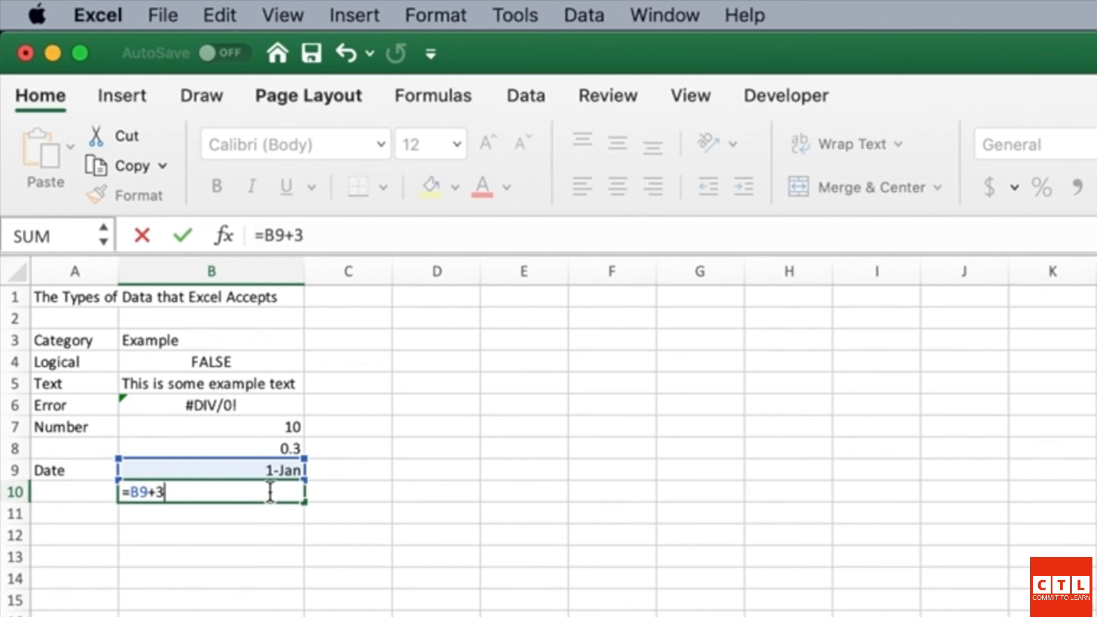
{"action": "type", "text": "0"}
{"action": "key", "text": "Return"}
Step: Check B10's =B9+30 formula and B9's underlying date value
{"action": "left_click", "coordinate": [269, 491]}
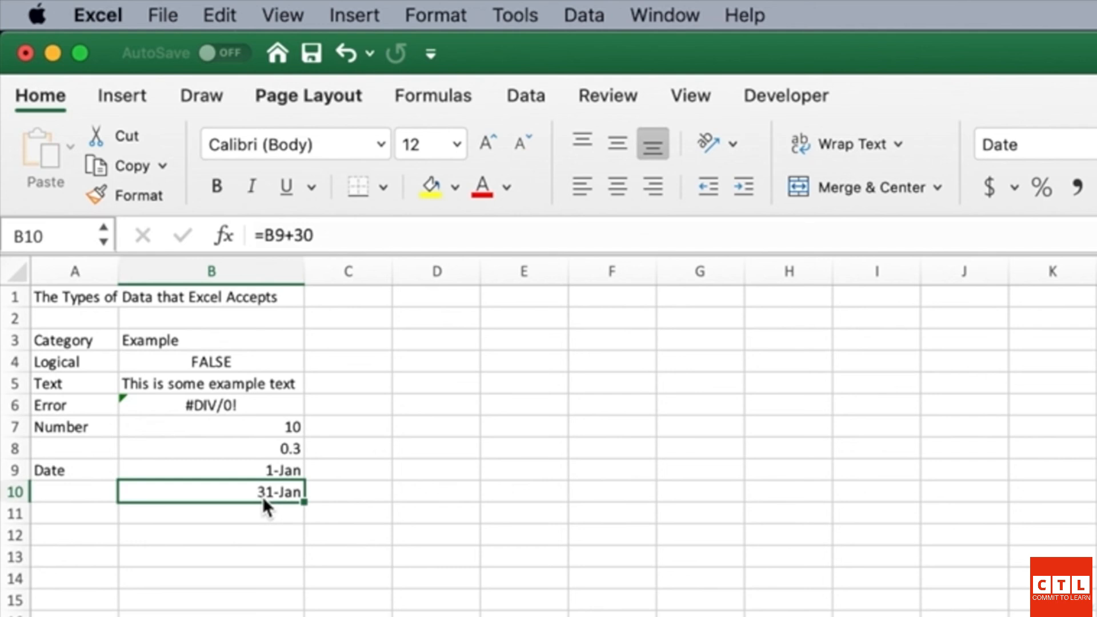
{"action": "left_click", "coordinate": [274, 517]}
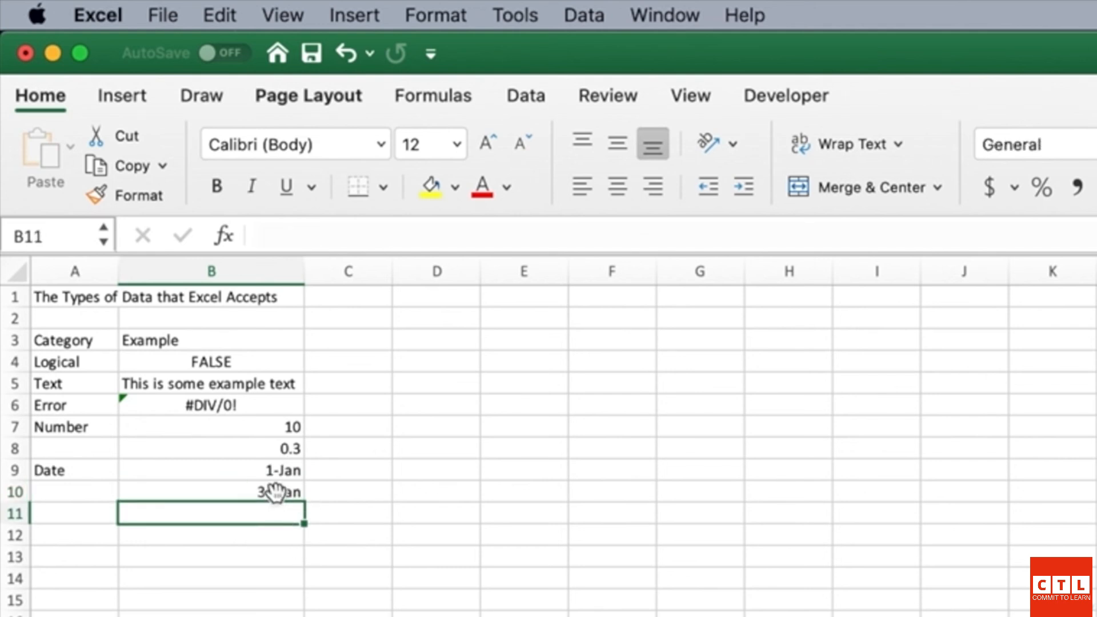
{"action": "left_click", "coordinate": [274, 492]}
{"action": "left_click", "coordinate": [267, 471]}
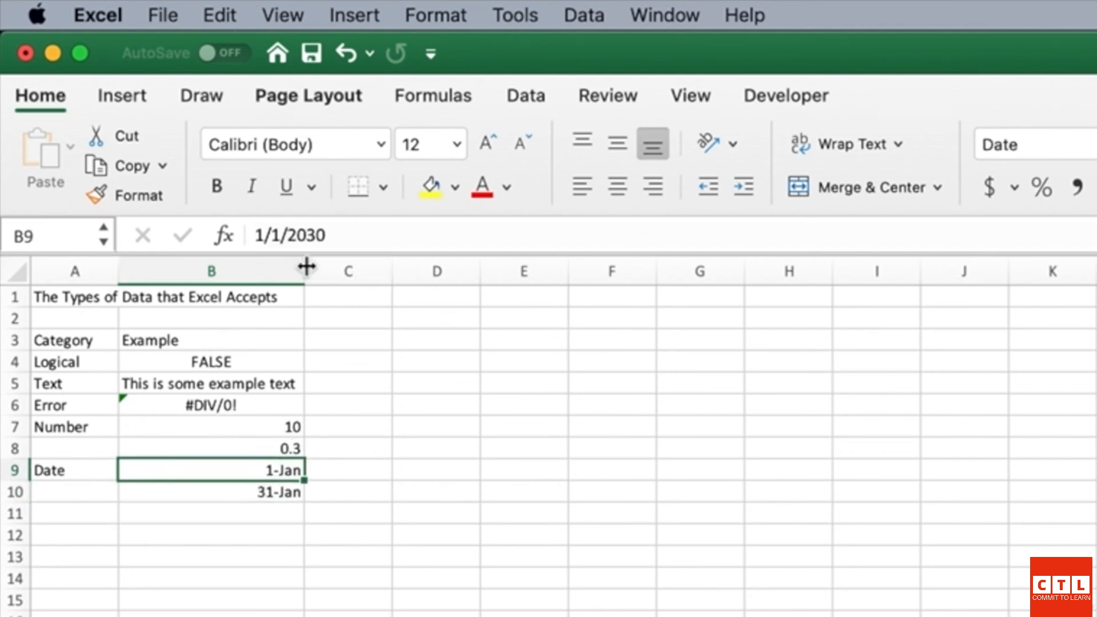
{"action": "left_click", "coordinate": [265, 450]}
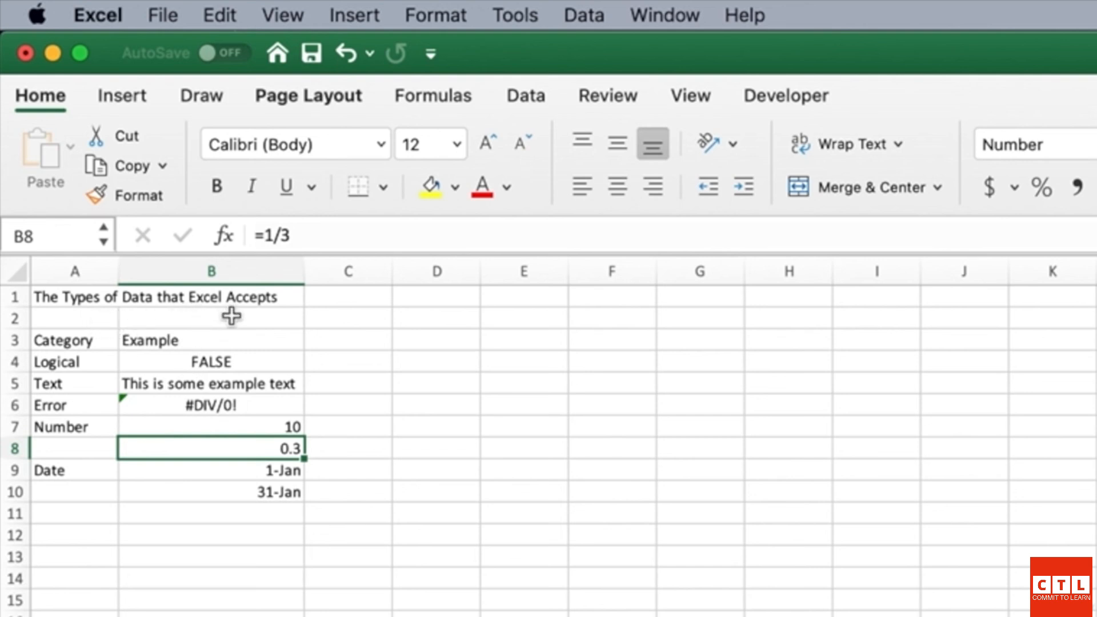
{"action": "left_click", "coordinate": [94, 363]}
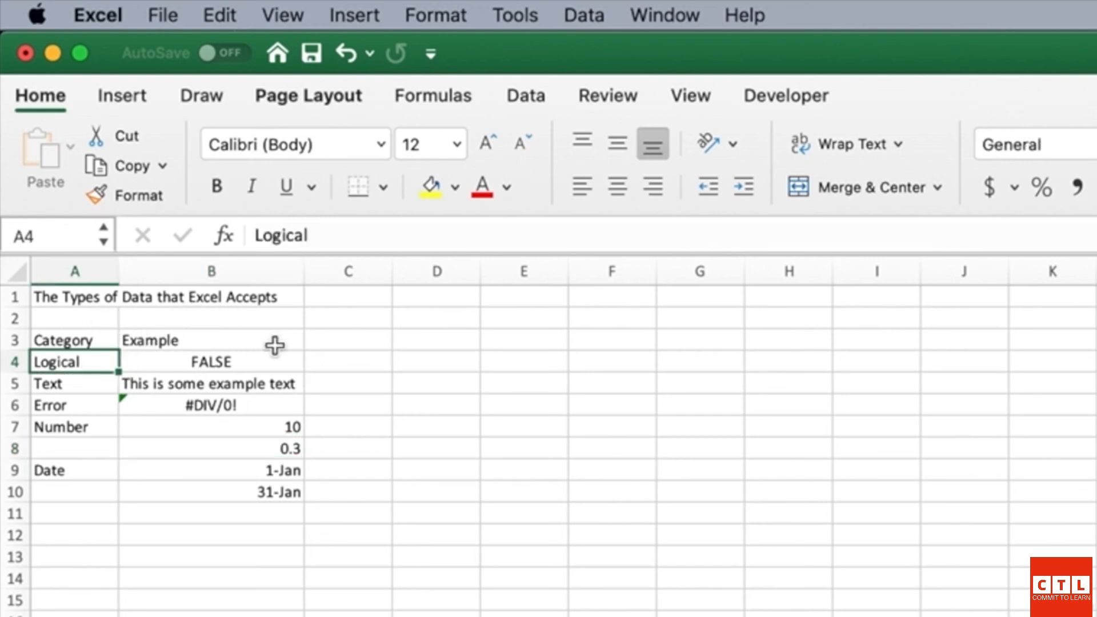
{"action": "key", "text": "Right"}
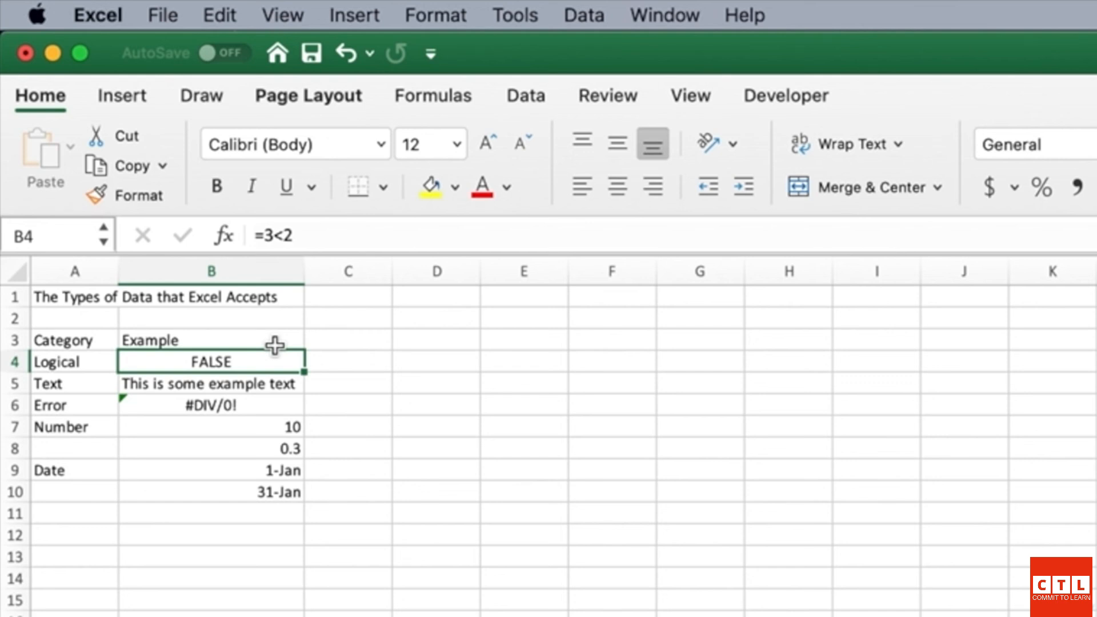
{"action": "key", "text": "Down"}
{"action": "key", "text": "Left"}
{"action": "key", "text": "Right"}
{"action": "key", "text": "Up"}
{"action": "key", "text": "Down"}
{"action": "key", "text": "Left"}
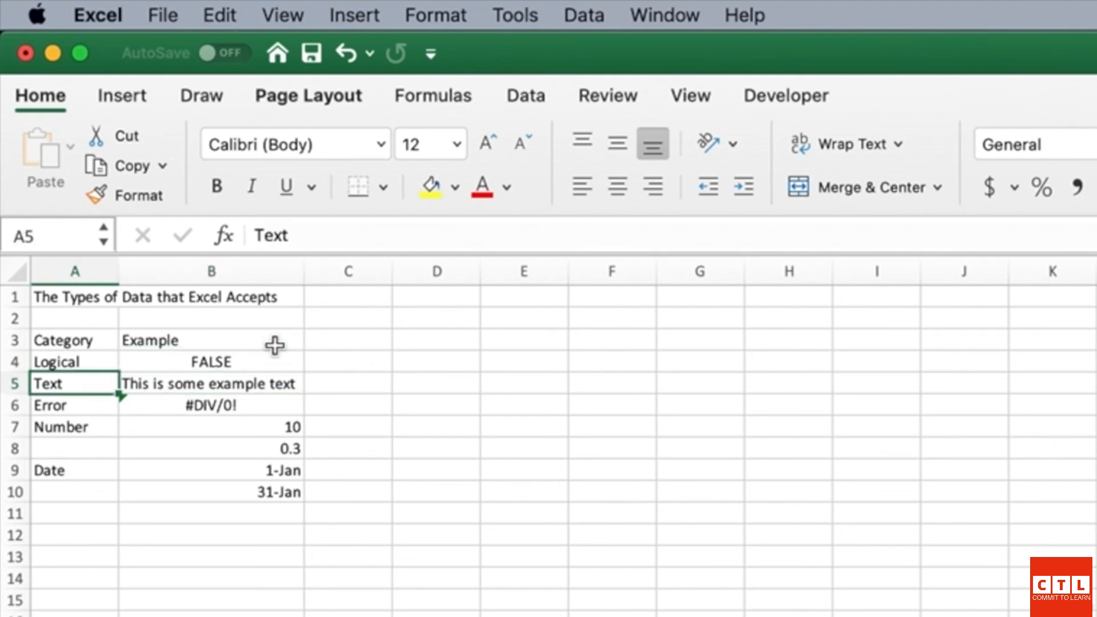
{"action": "key", "text": "Right"}
{"action": "key", "text": "Left"}
{"action": "key", "text": "Down"}
{"action": "key", "text": "Right"}
{"action": "key", "text": "Up"}
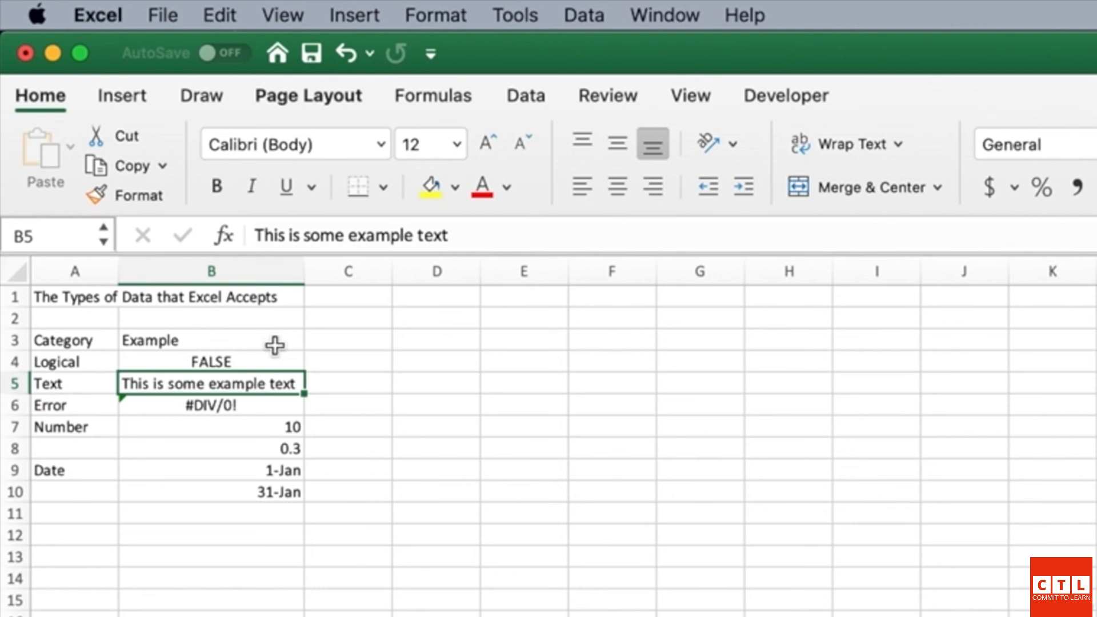
{"action": "key", "text": "Down"}
{"action": "key", "text": "Left"}
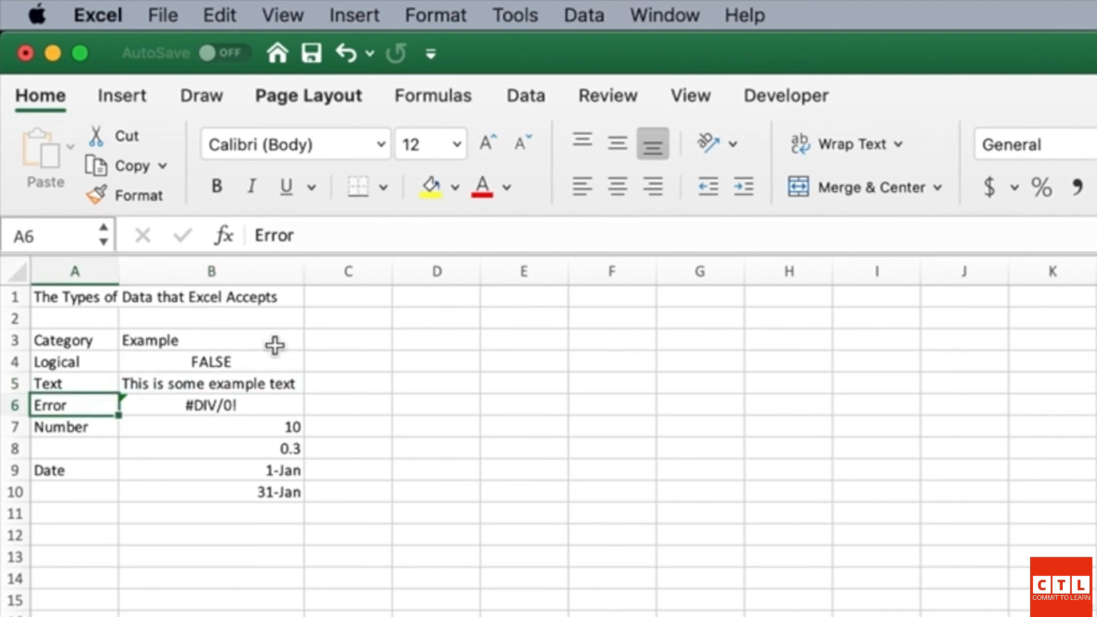
{"action": "key", "text": "Right"}
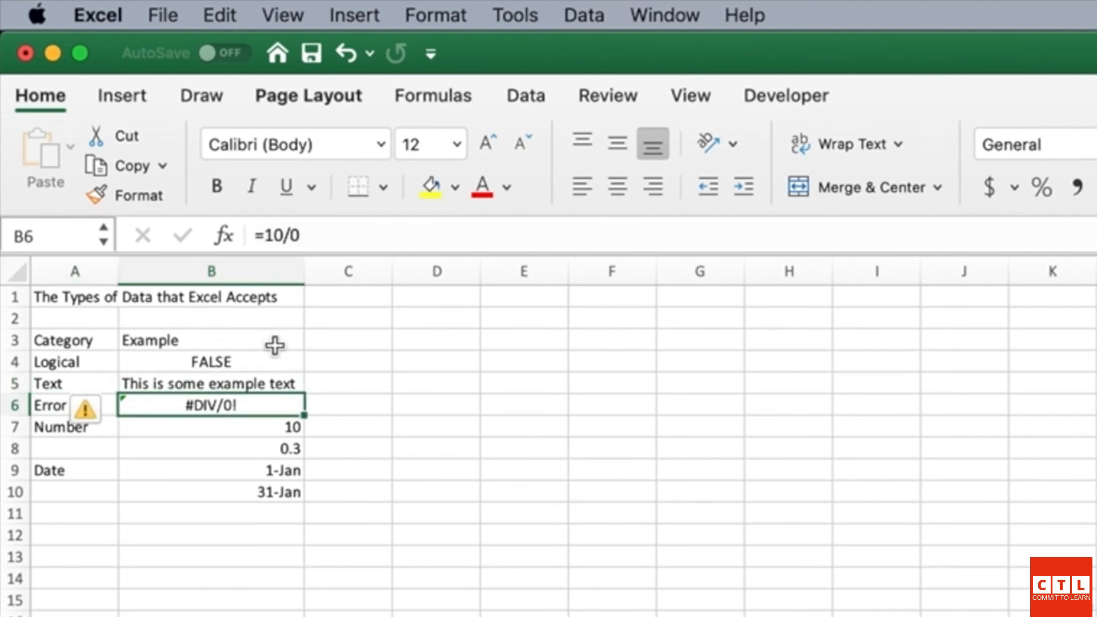
{"action": "key", "text": "Down"}
{"action": "key", "text": "Left"}
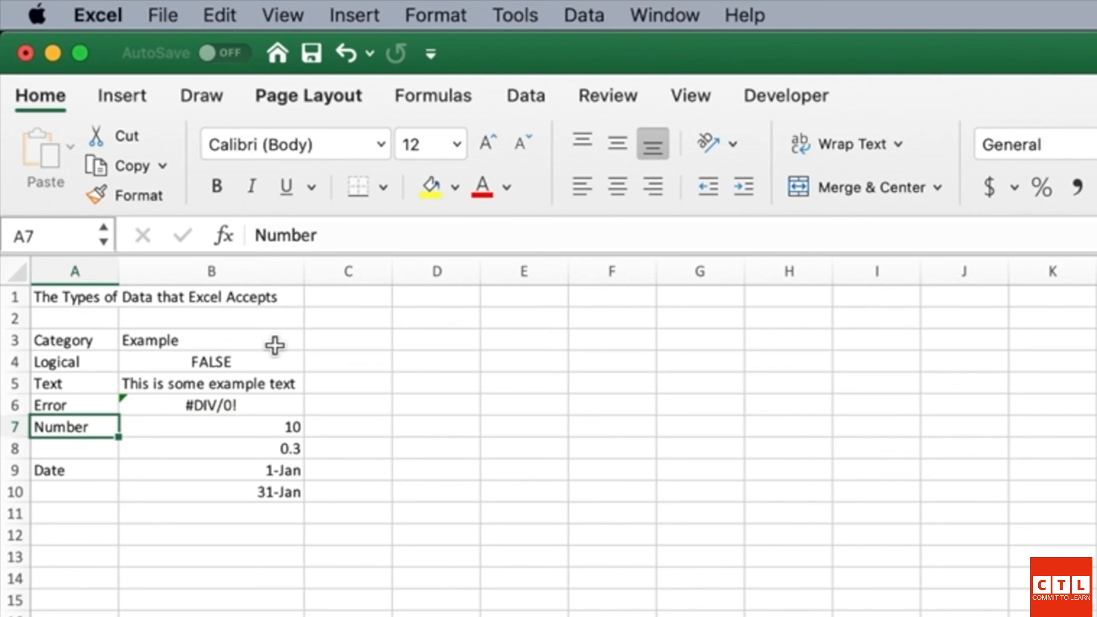
{"action": "key", "text": "Right"}
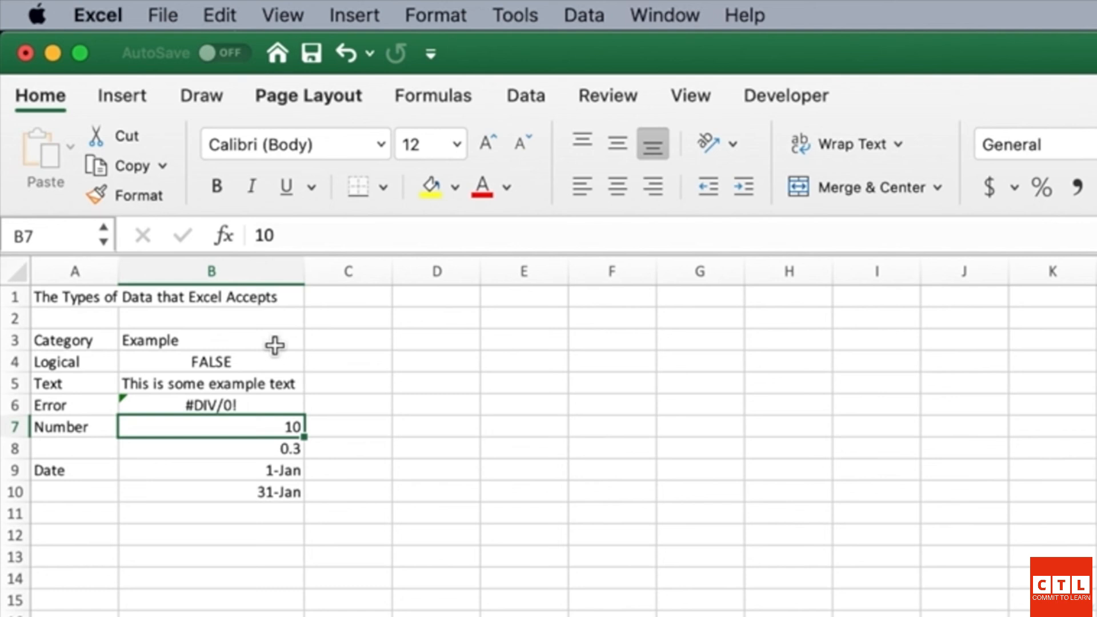
{"action": "key", "text": "Up"}
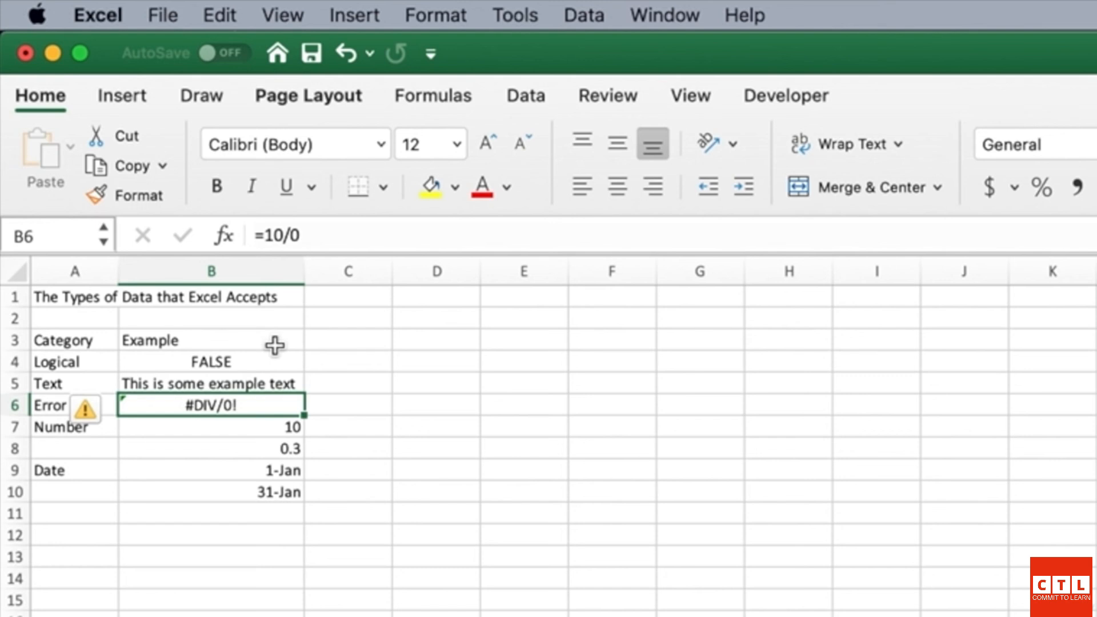
{"action": "key", "text": "Left"}
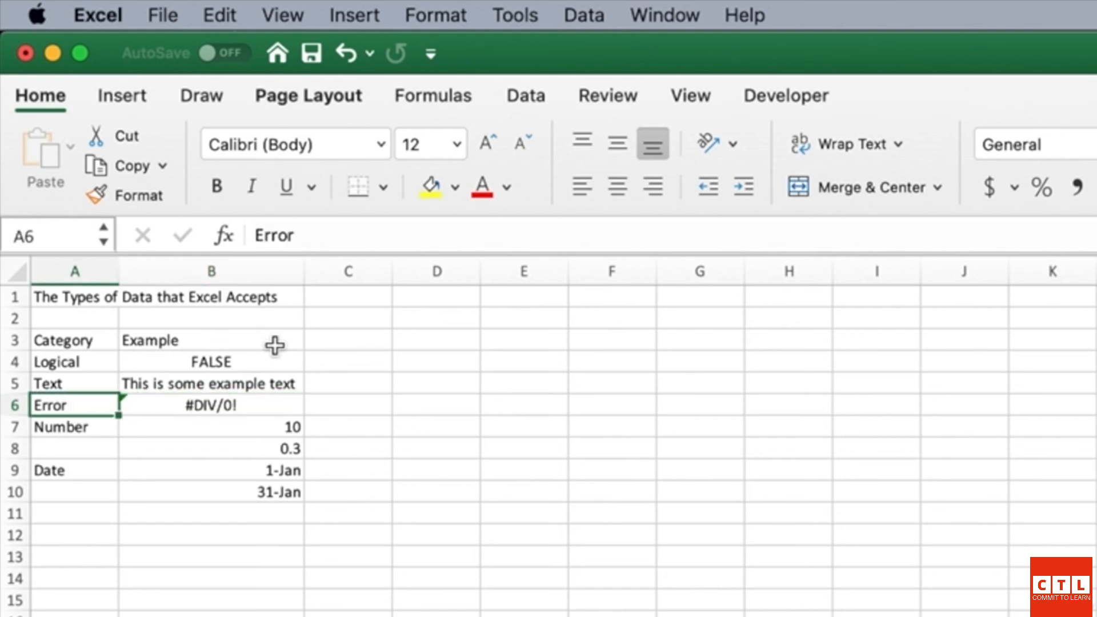
{"action": "key", "text": "Down"}
{"action": "key", "text": "Right"}
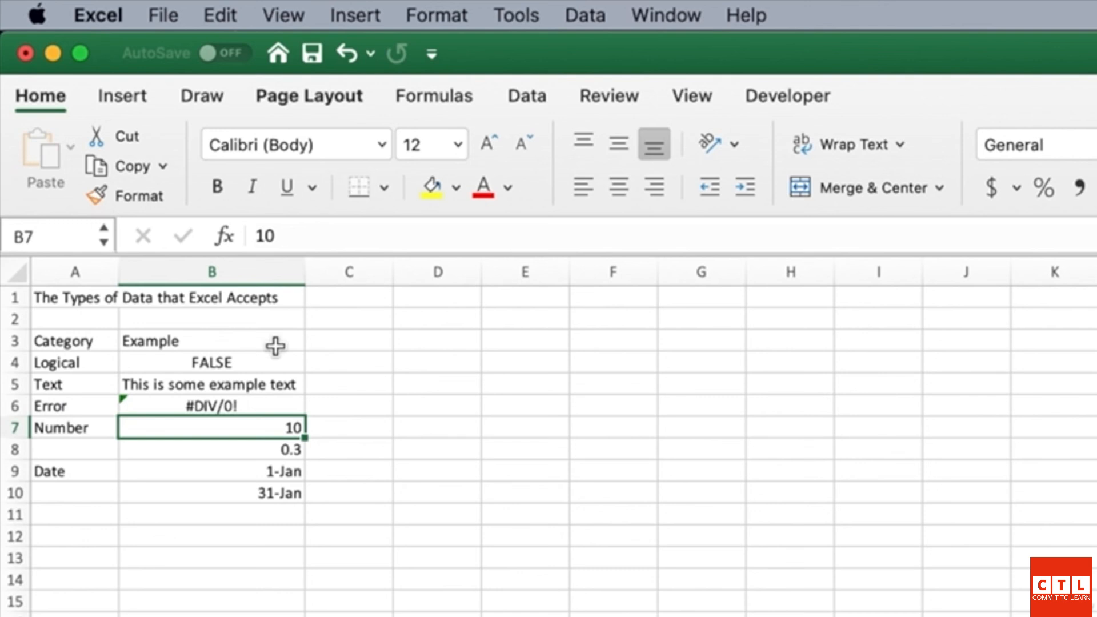
{"action": "key", "text": "Down"}
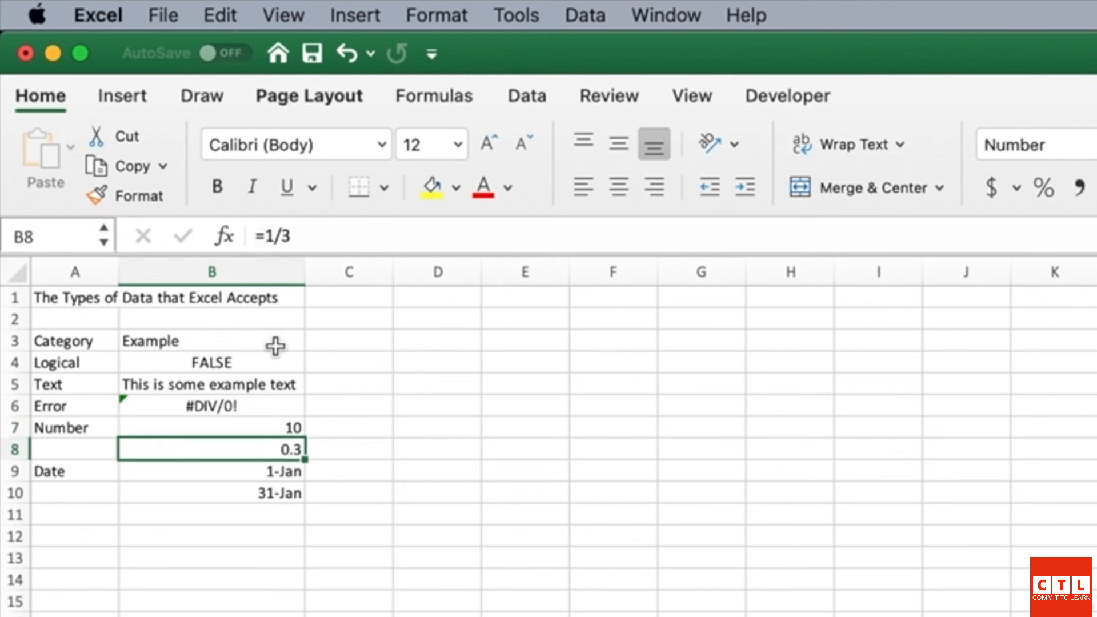
{"action": "key", "text": "Up"}
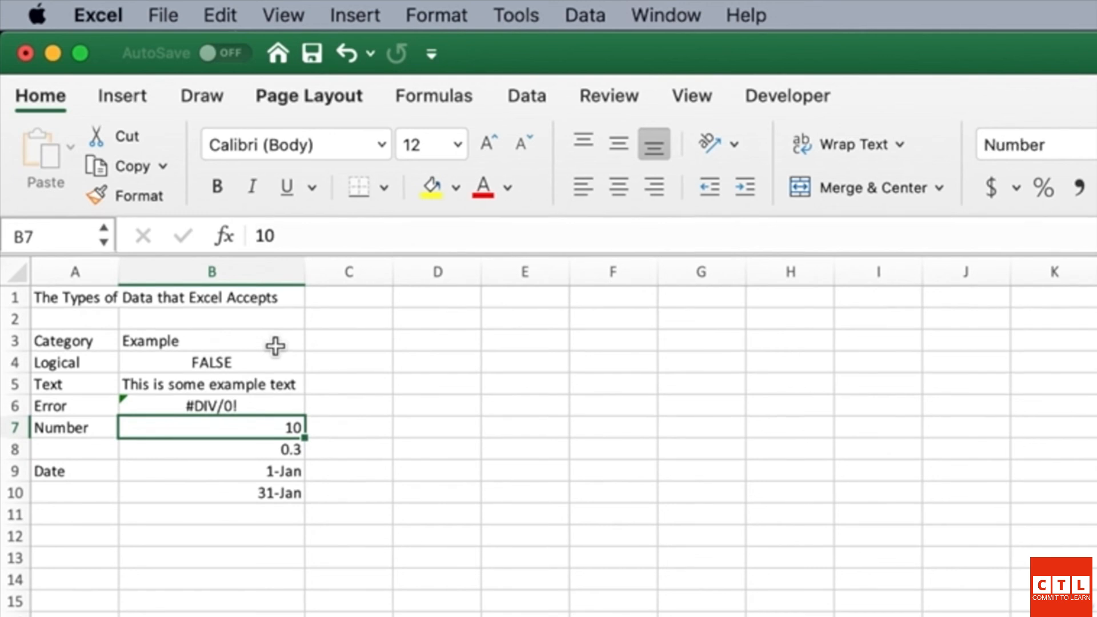
{"action": "key", "text": "Down"}
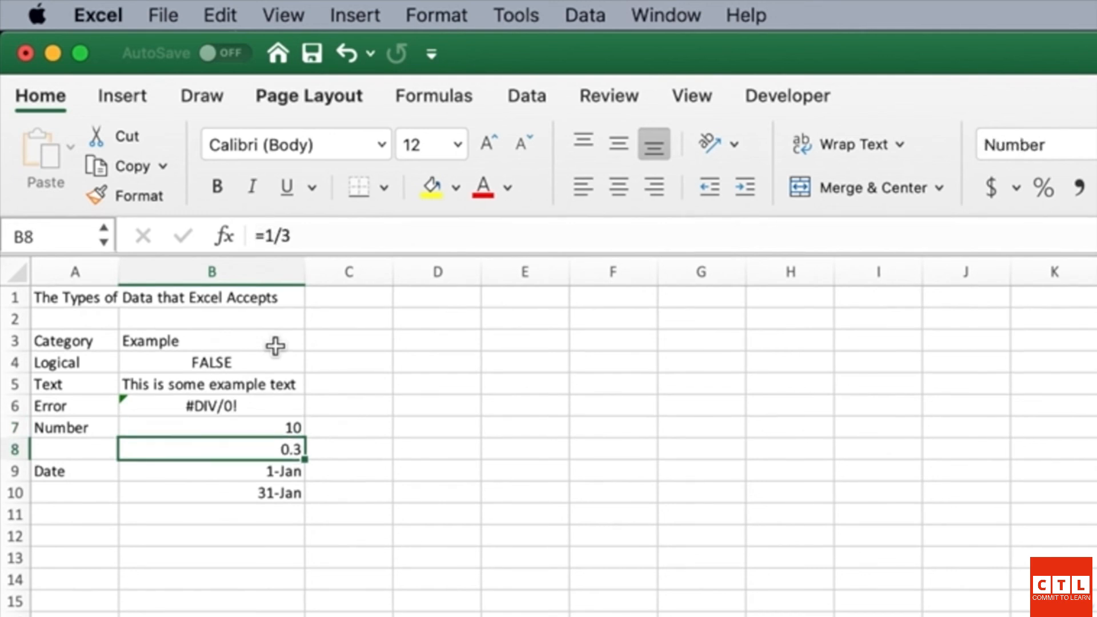